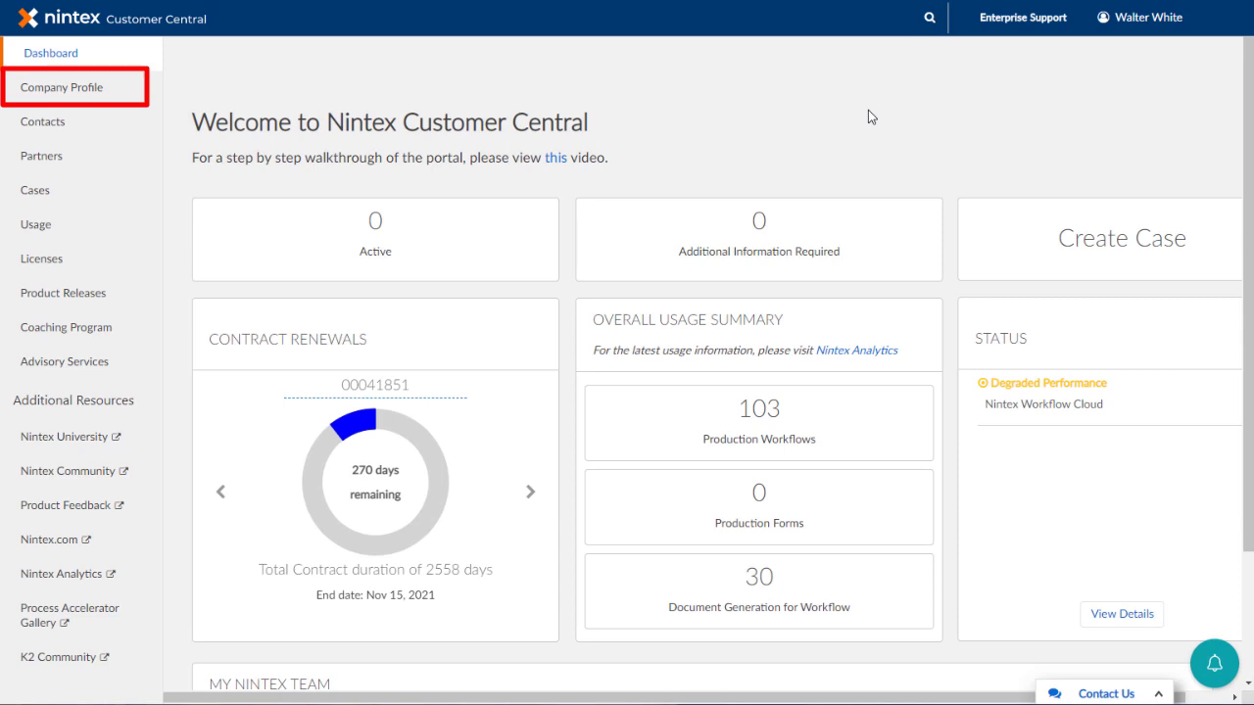
Open Bascoe 509 United's Company Profile and scroll down to the primary partner table
click(59, 87)
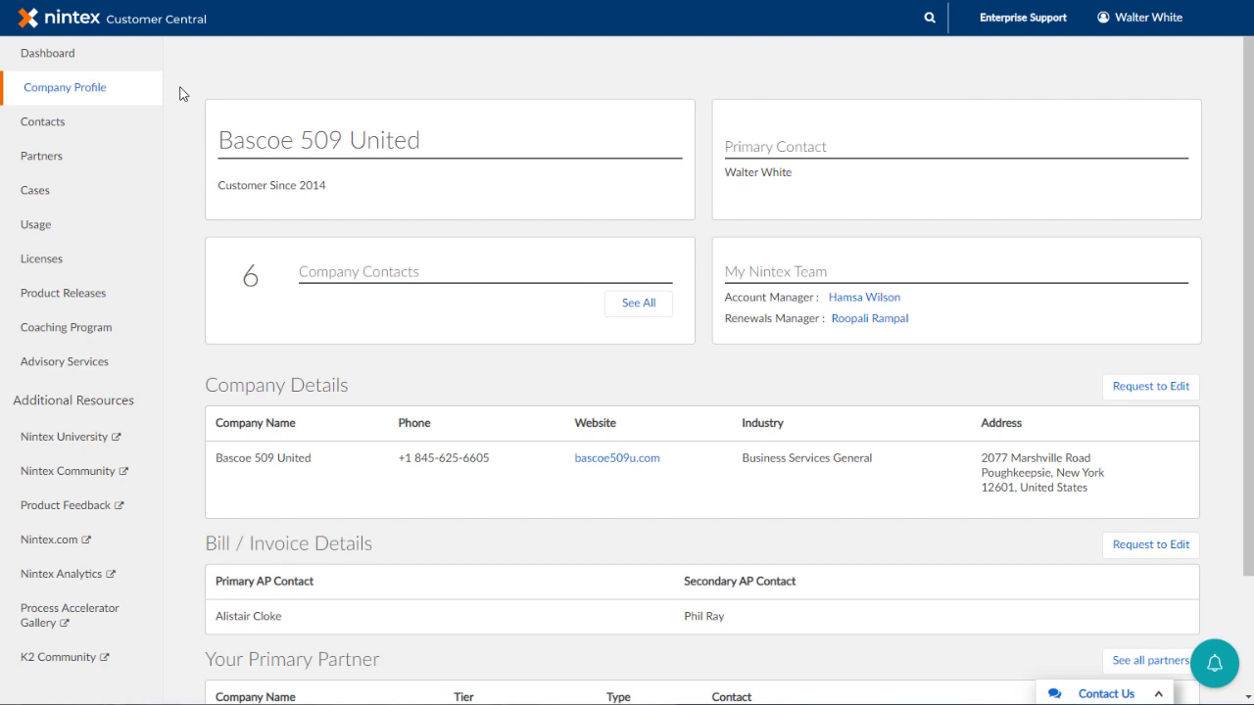
scroll(180, 93, down, 3)
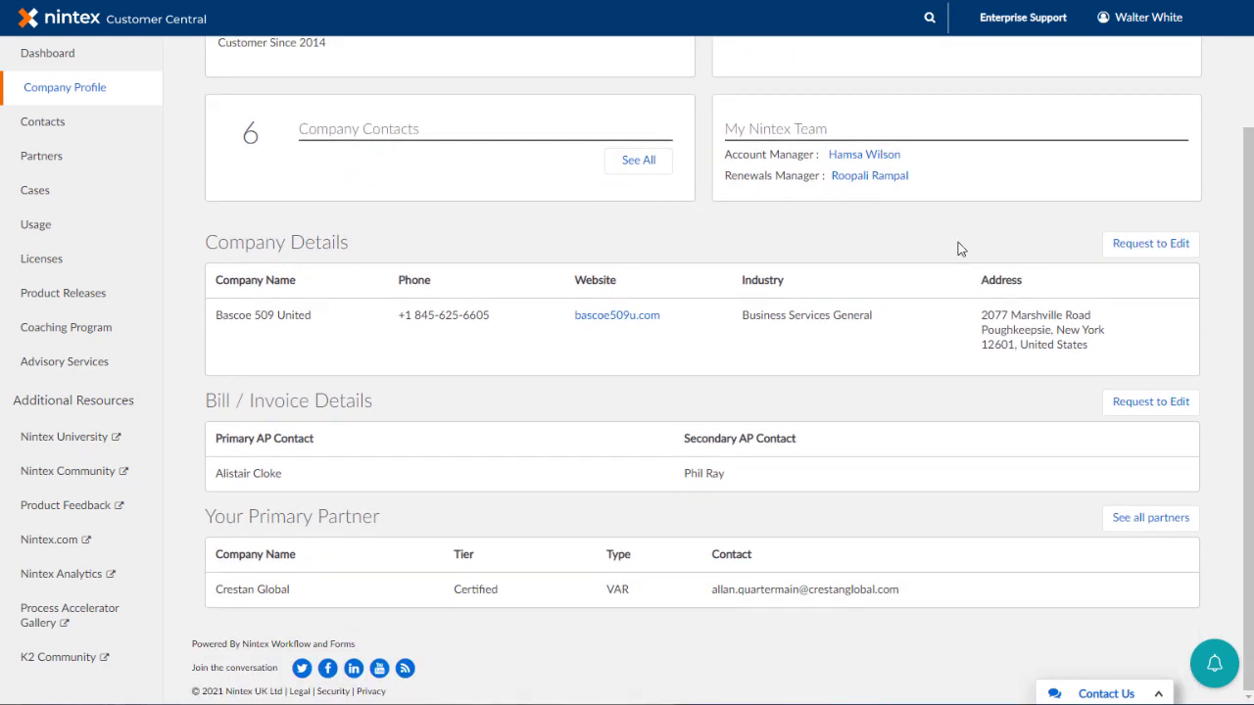
click(1142, 247)
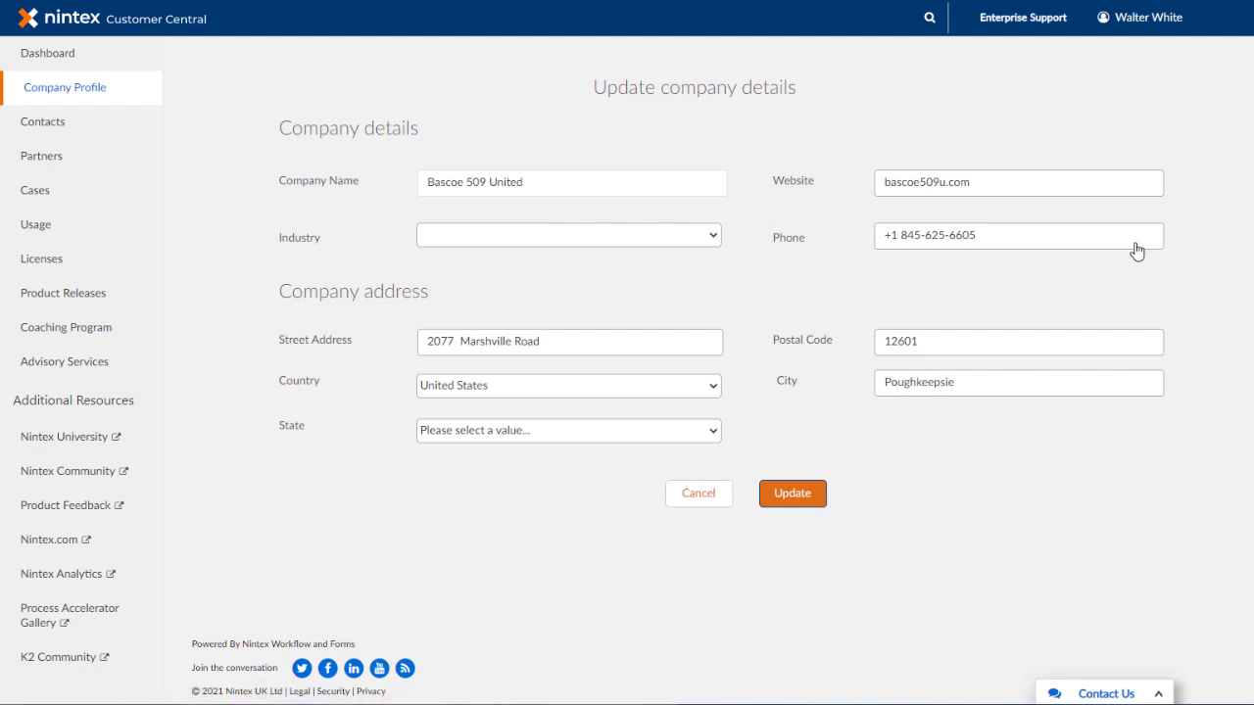
click(698, 500)
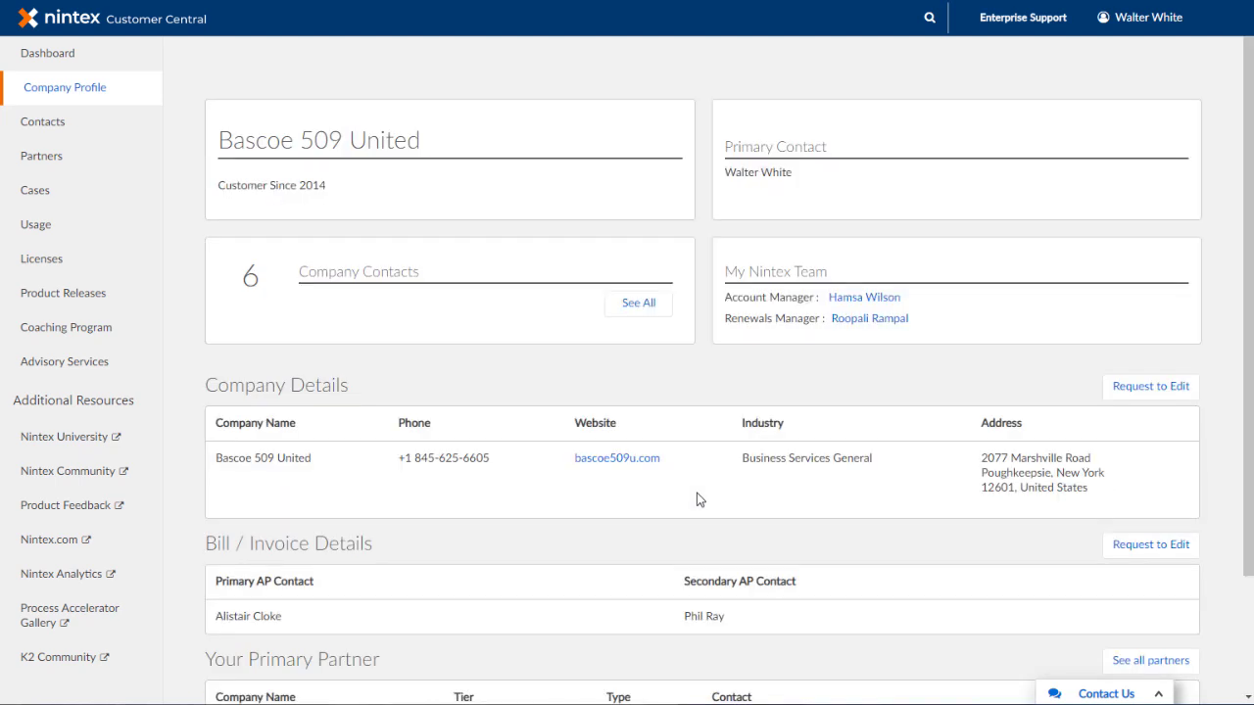
scroll(696, 500, down, 2)
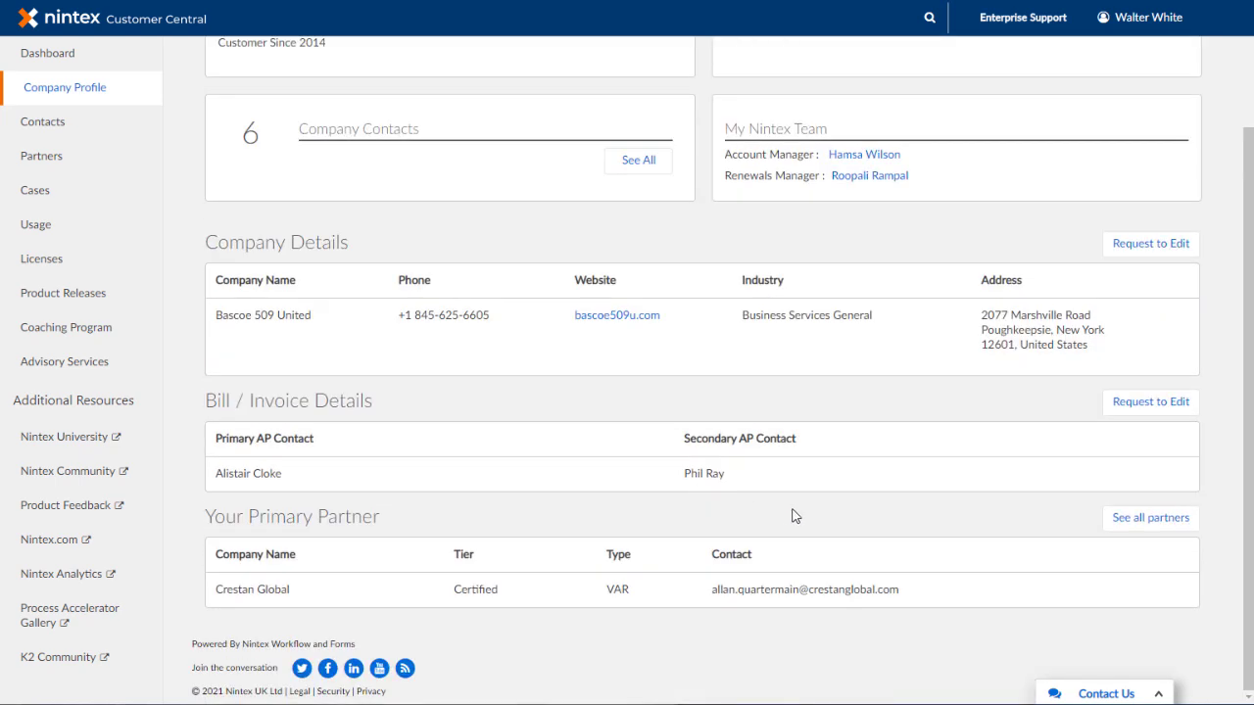
click(1146, 410)
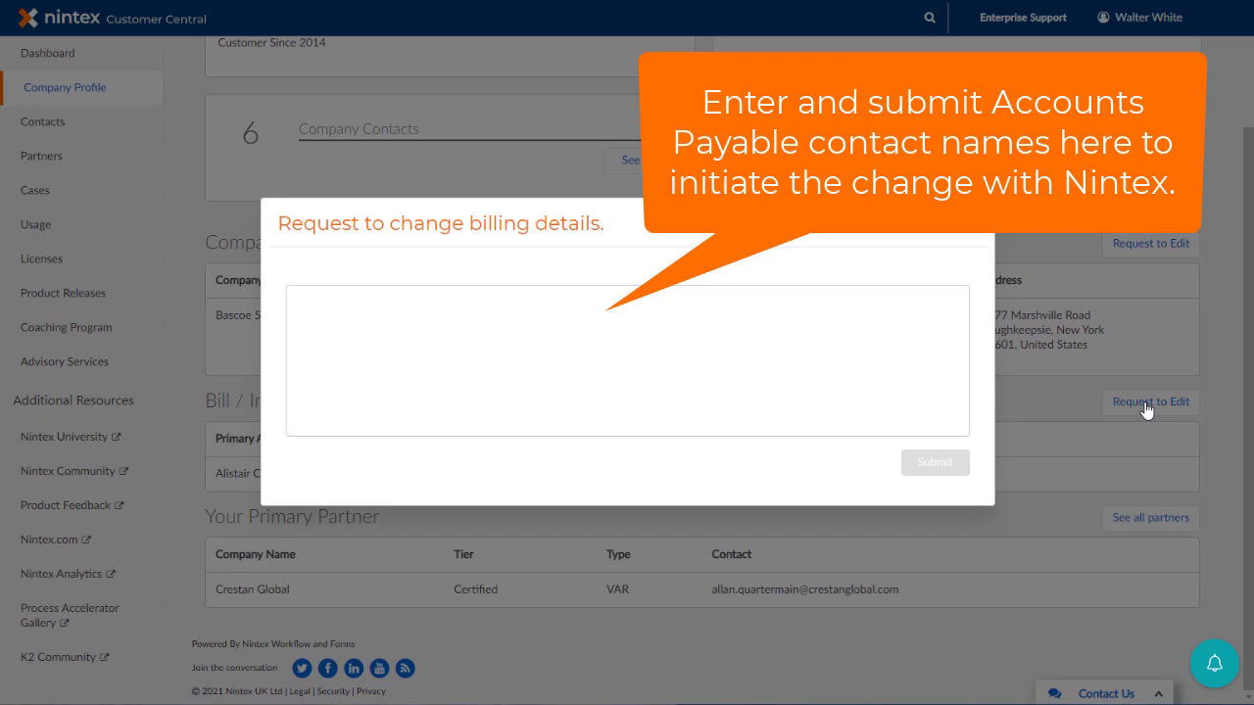
click(968, 232)
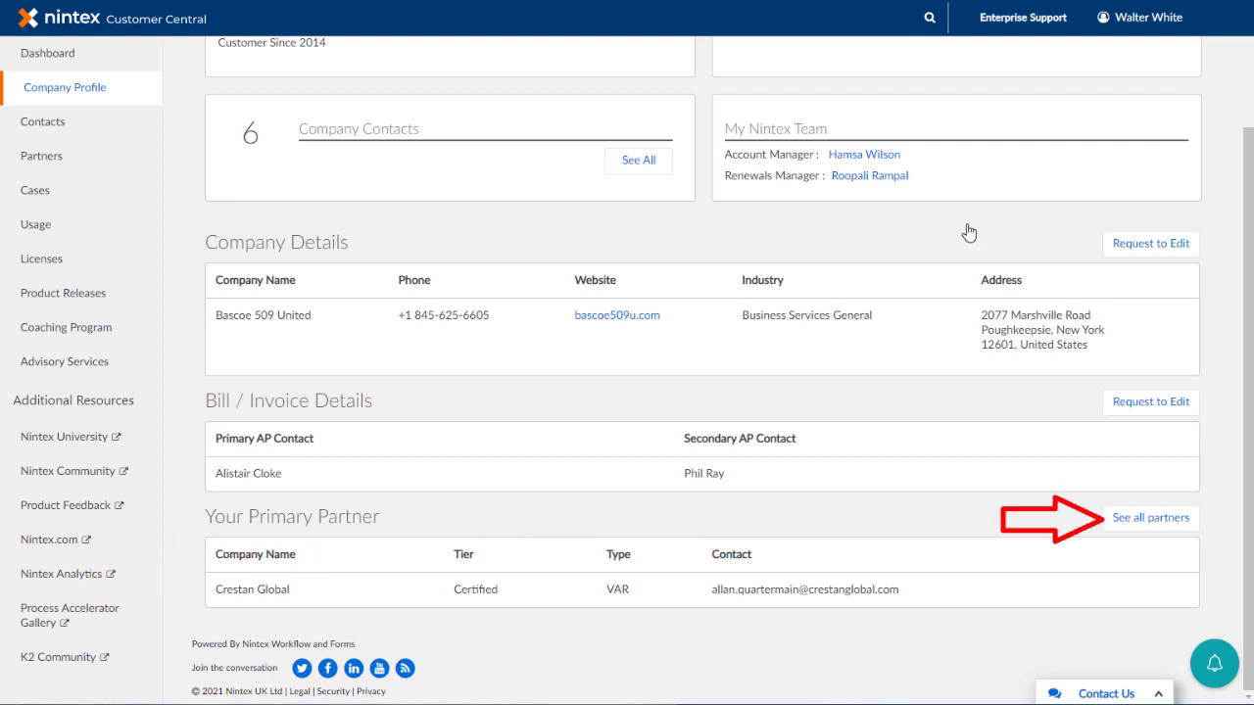
click(1131, 529)
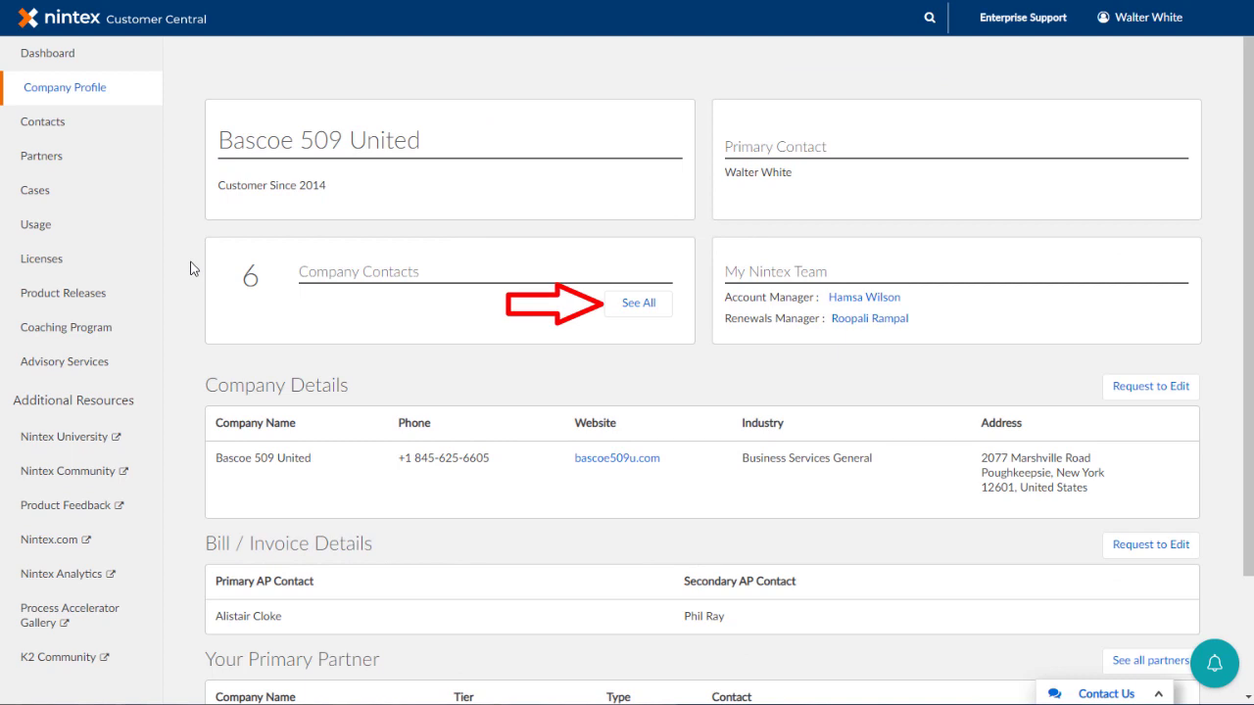
View all company contacts, then open the main contact's Edit Contact form and cancel it
click(617, 314)
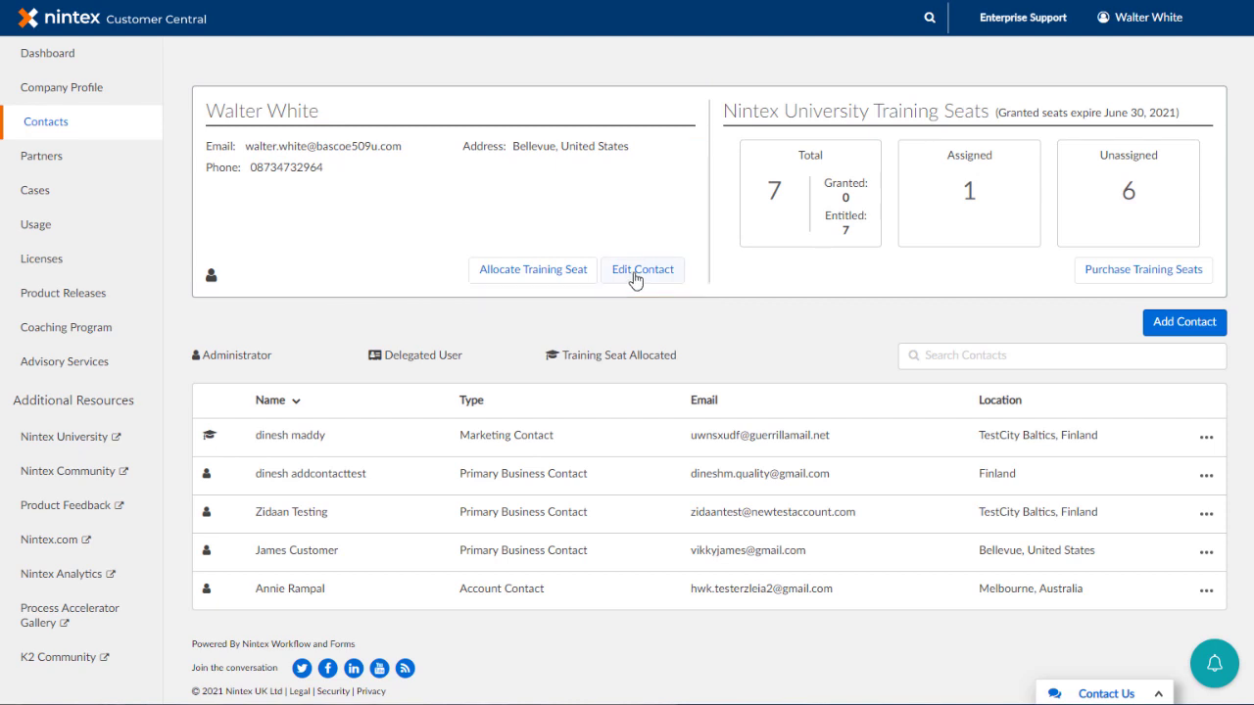
click(635, 277)
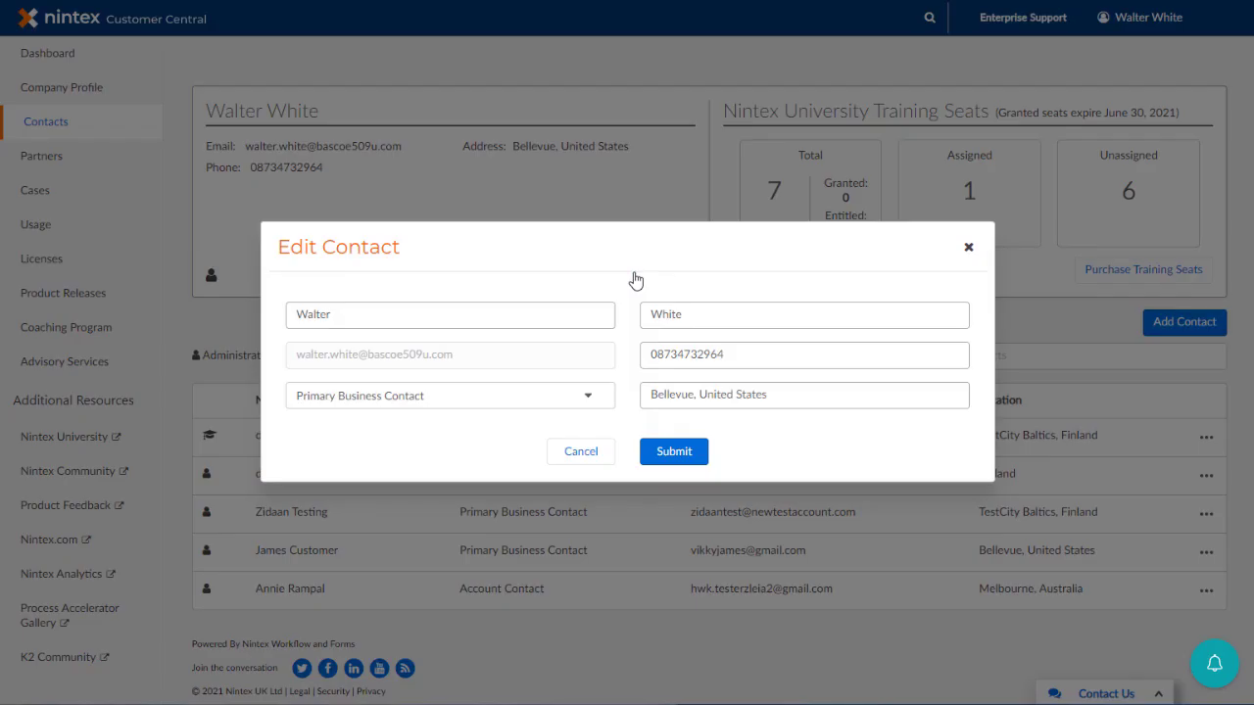
click(578, 457)
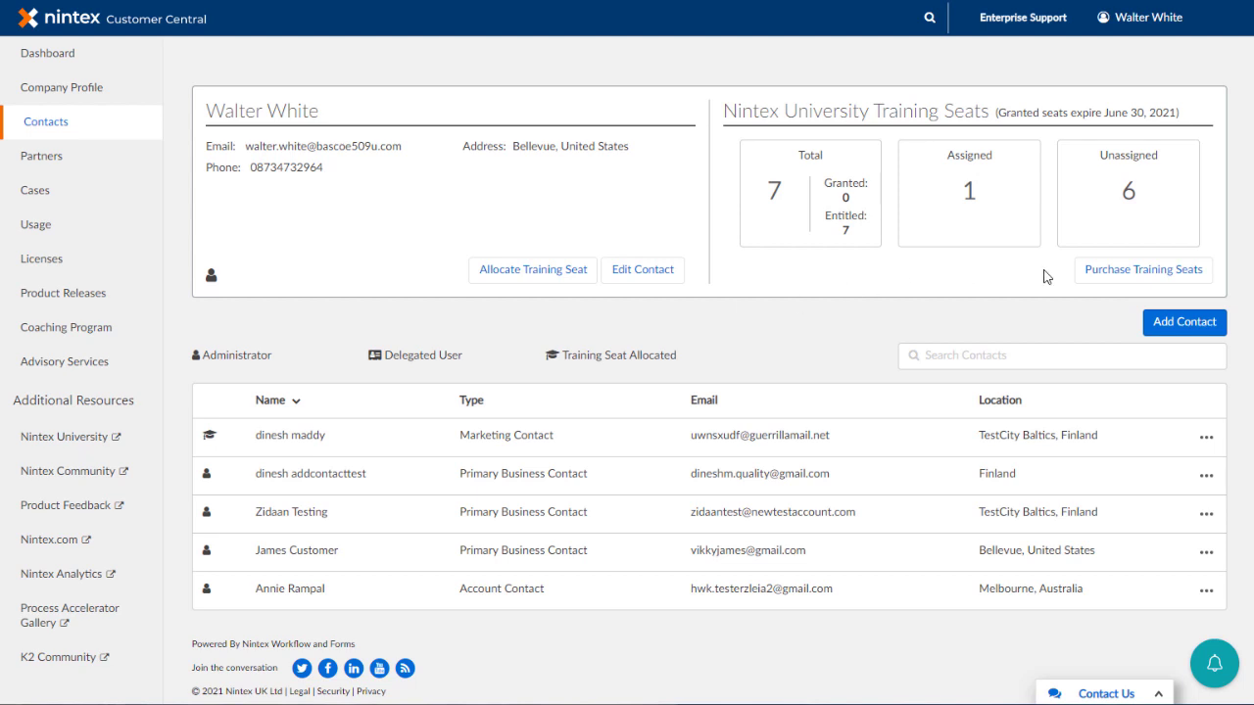
Request 4 additional training seats, review the confirmation, then close it without confirming
click(1105, 275)
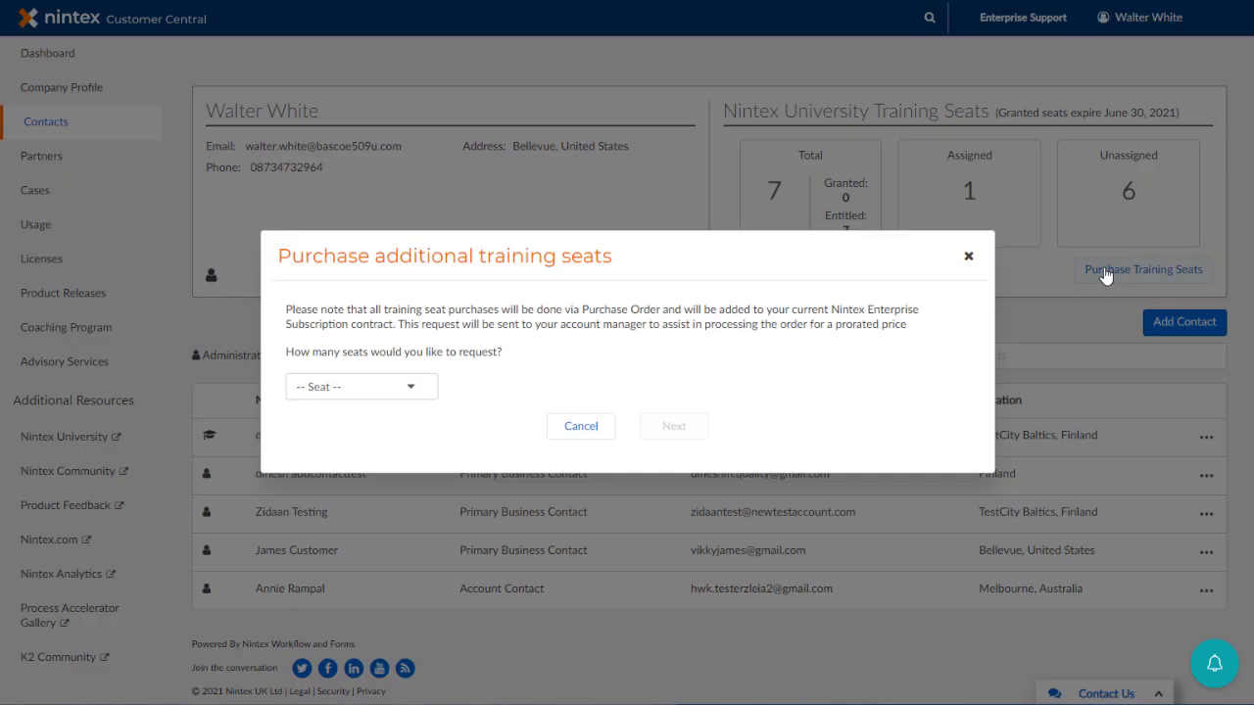
click(417, 391)
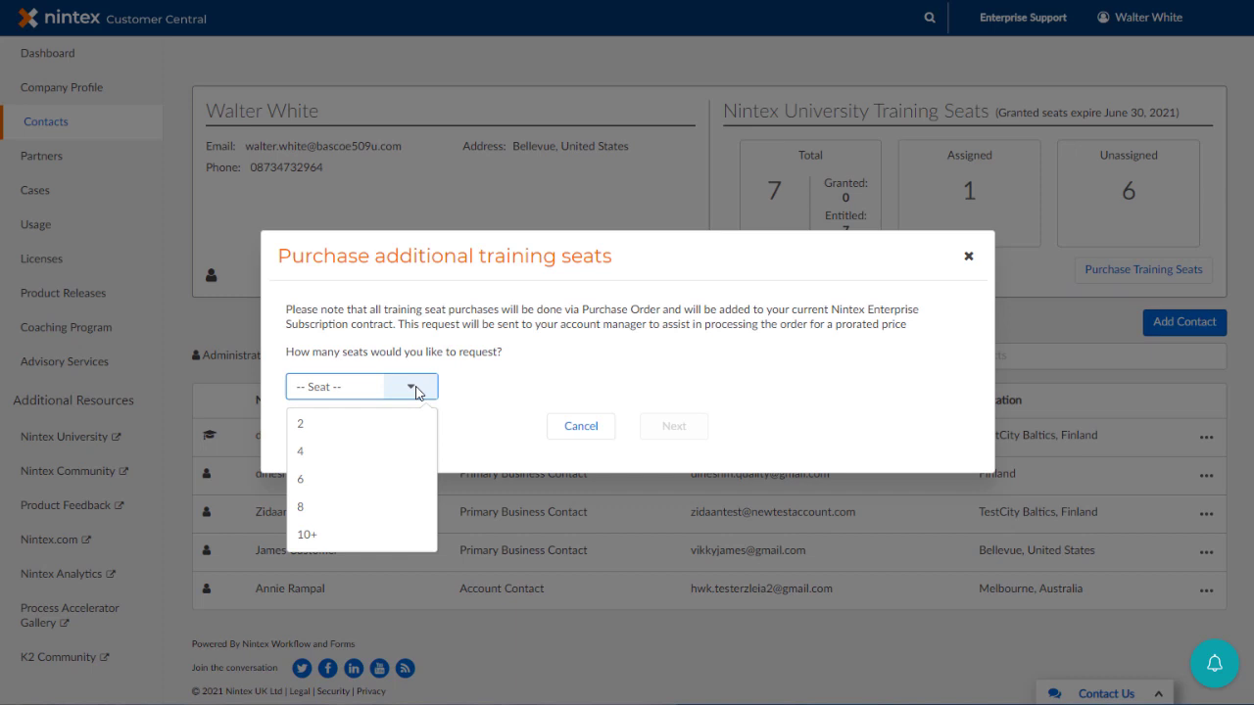
click(394, 449)
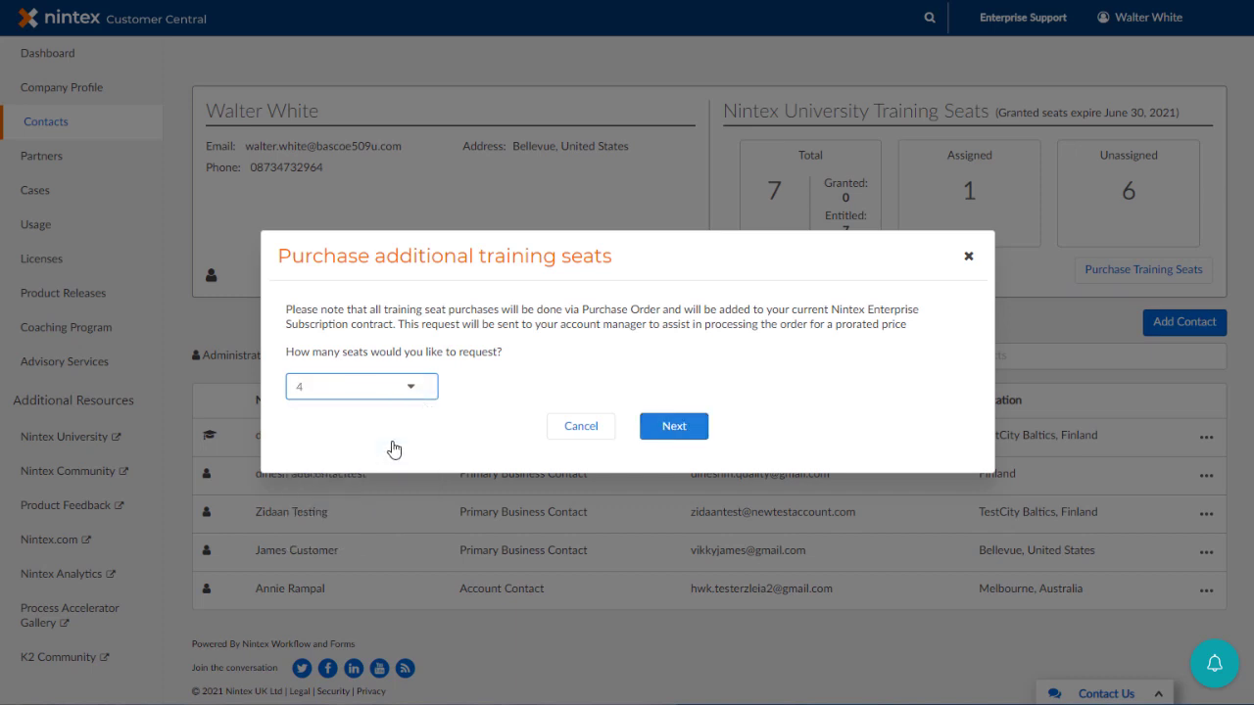
click(673, 431)
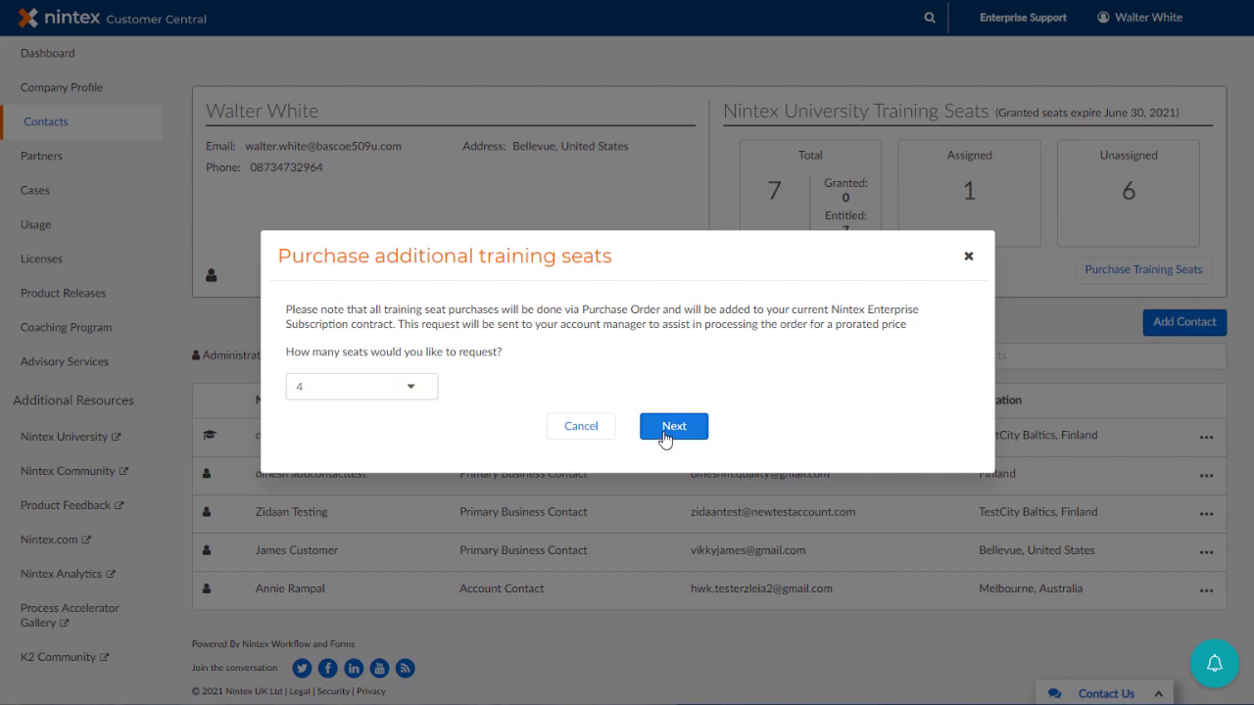
click(664, 436)
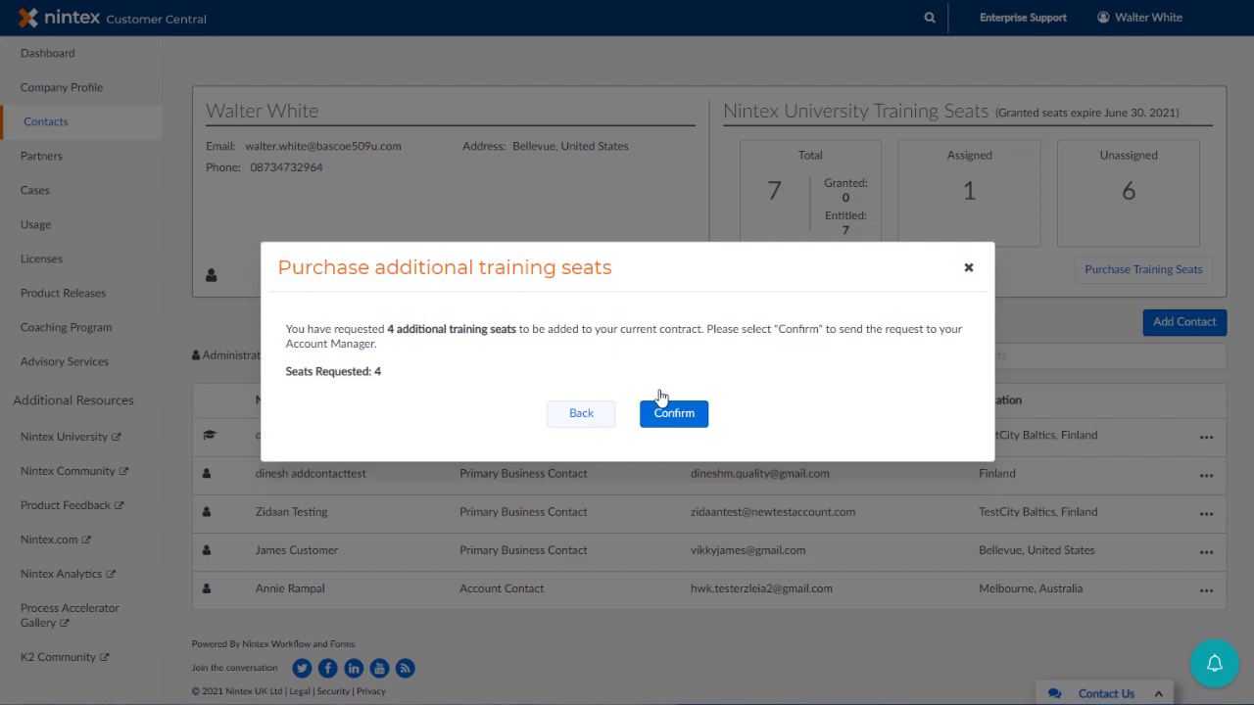
click(968, 267)
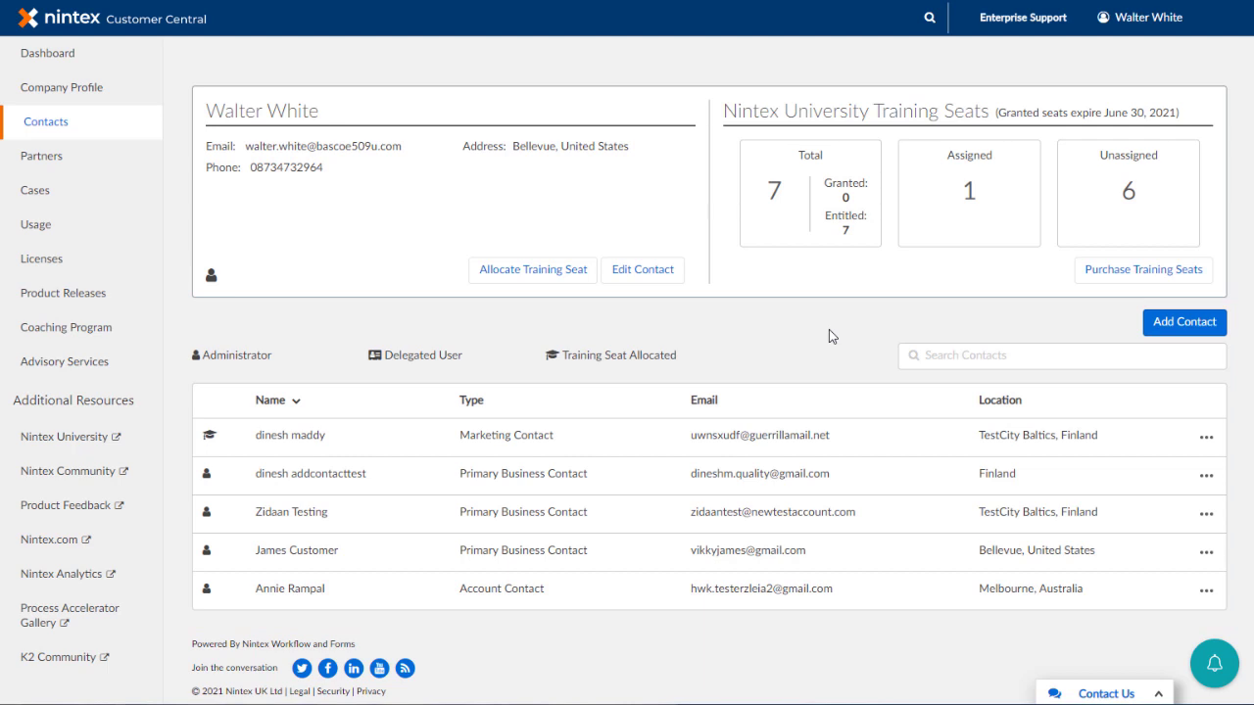
Start a new contact with Case Management, Renew Contracts and Contact Management permissions
click(1158, 323)
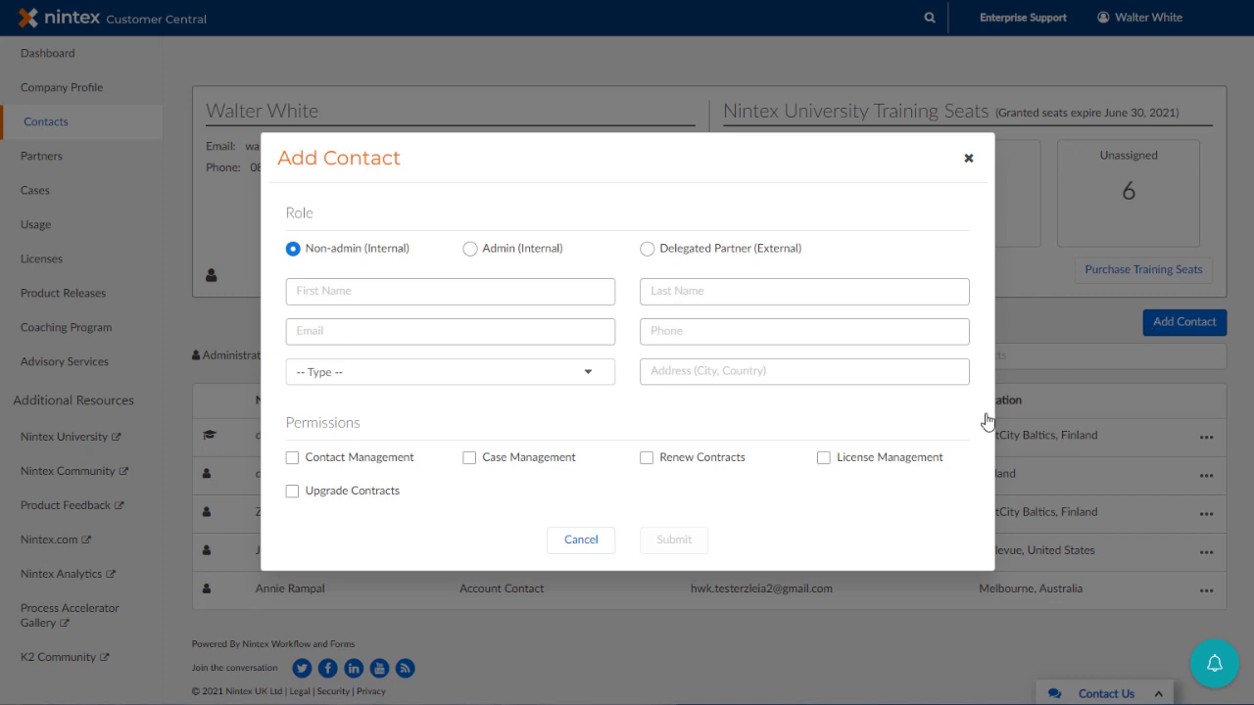
click(471, 460)
click(646, 460)
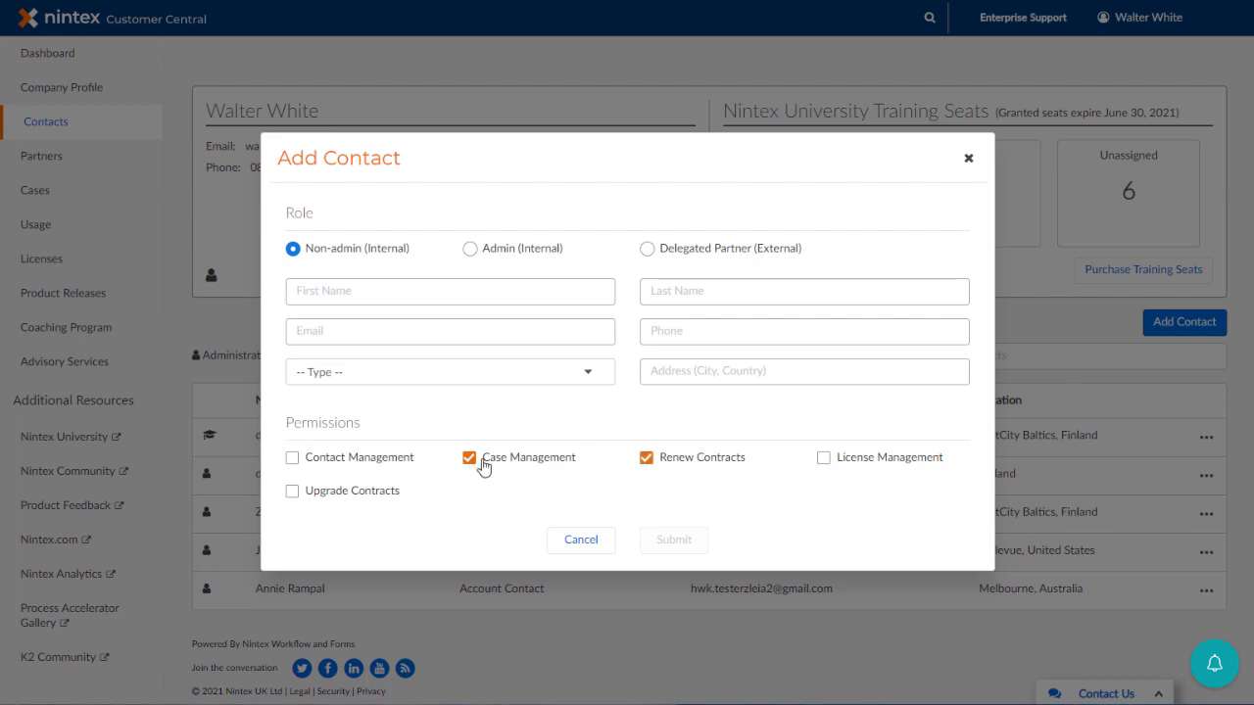
click(403, 460)
Try the Admin (Internal) role and Type list, then choose Delegated Partner (External)
click(470, 251)
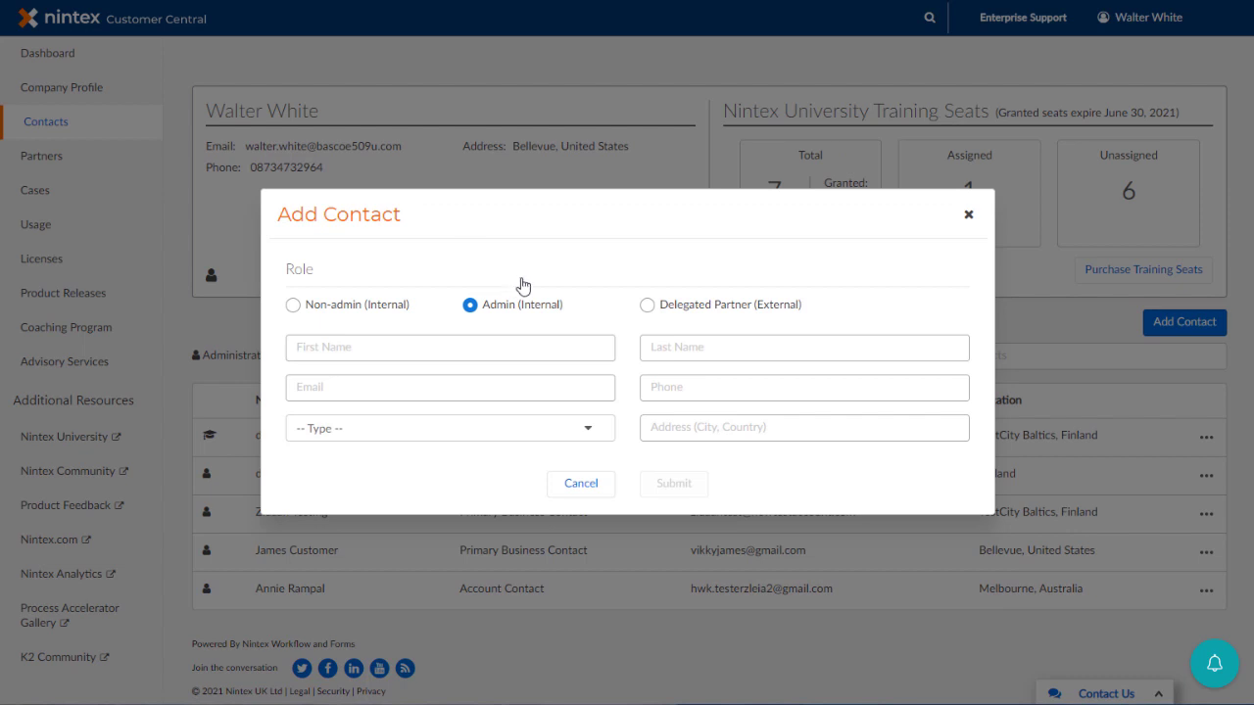
click(589, 430)
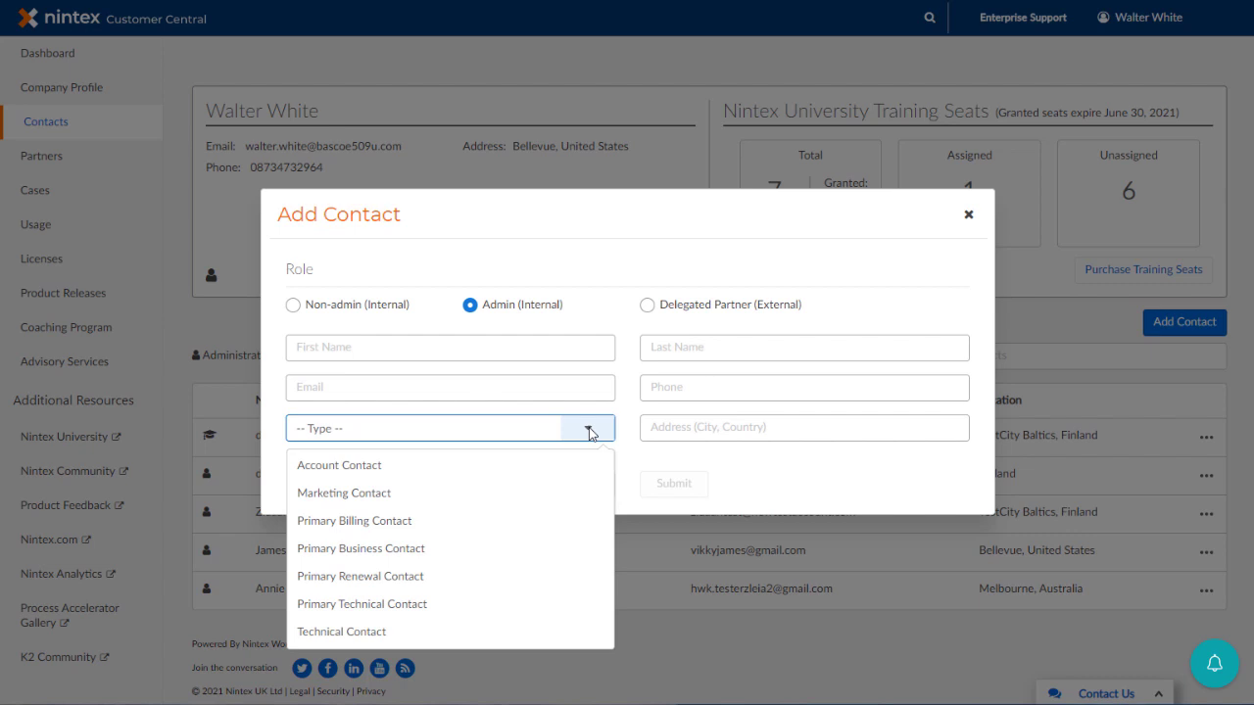
click(589, 430)
click(648, 309)
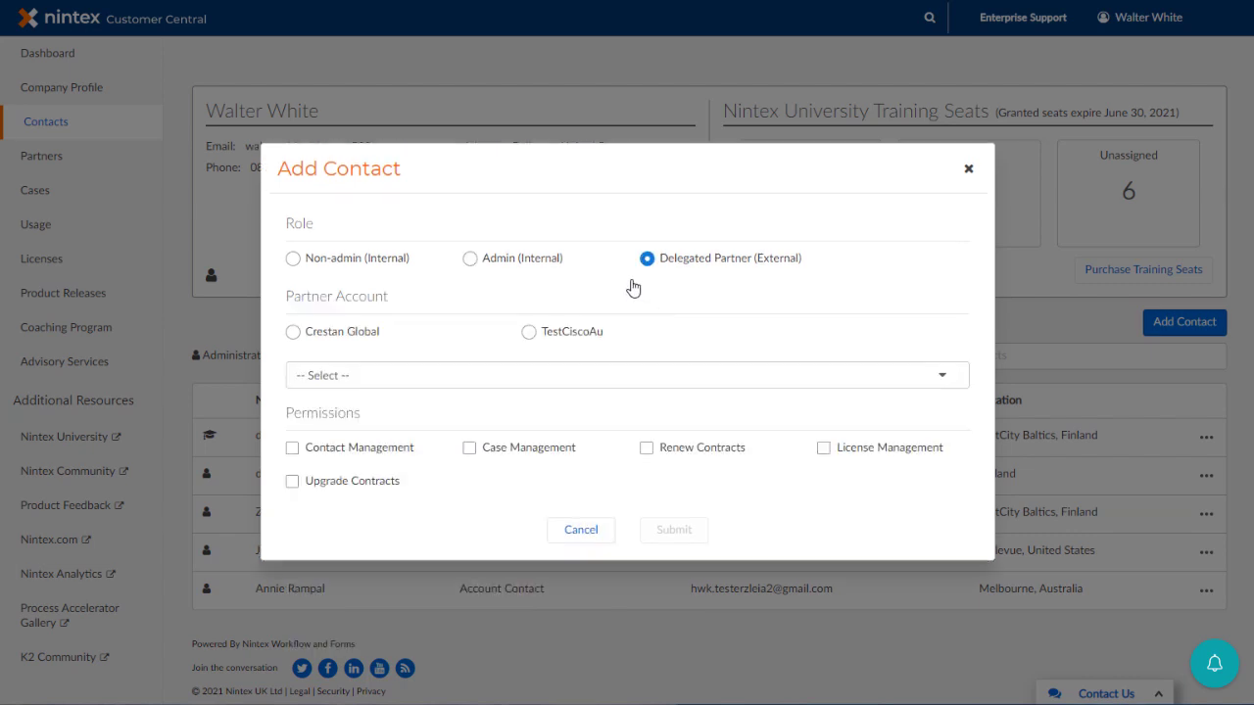
Choose Crestan Global as partner account, grant Case Management, and pick its first person
click(293, 334)
click(469, 453)
click(502, 381)
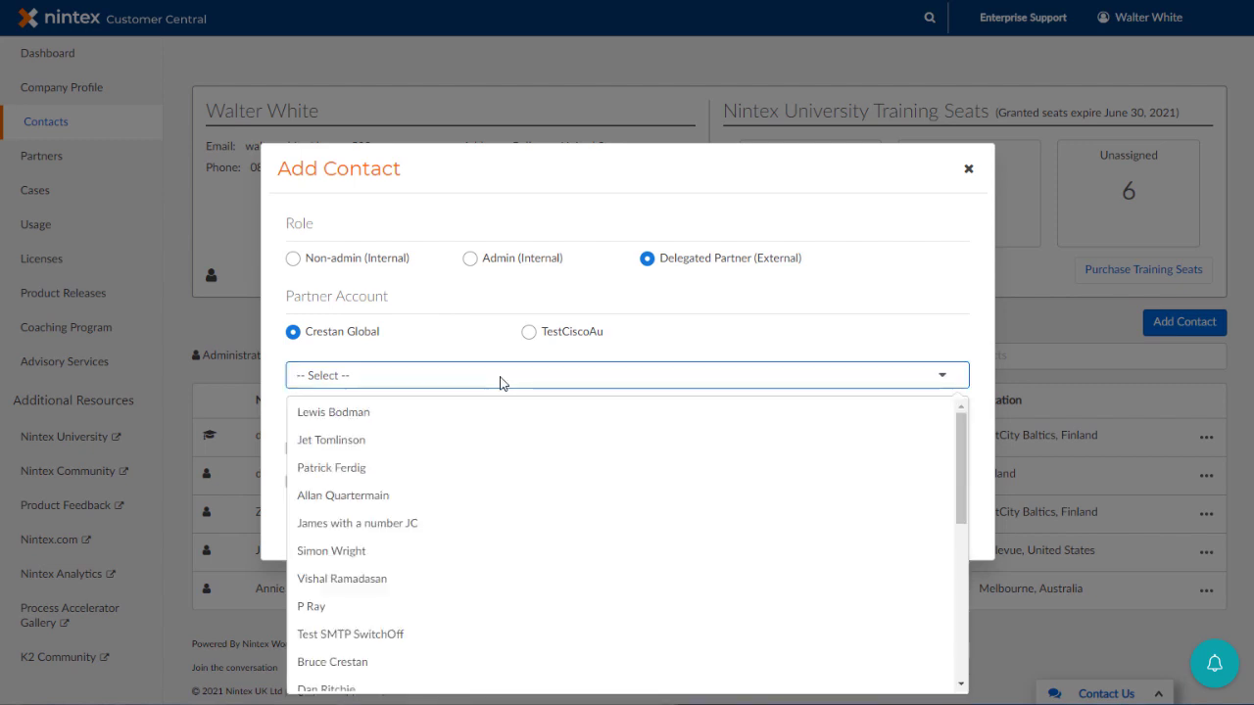
click(381, 416)
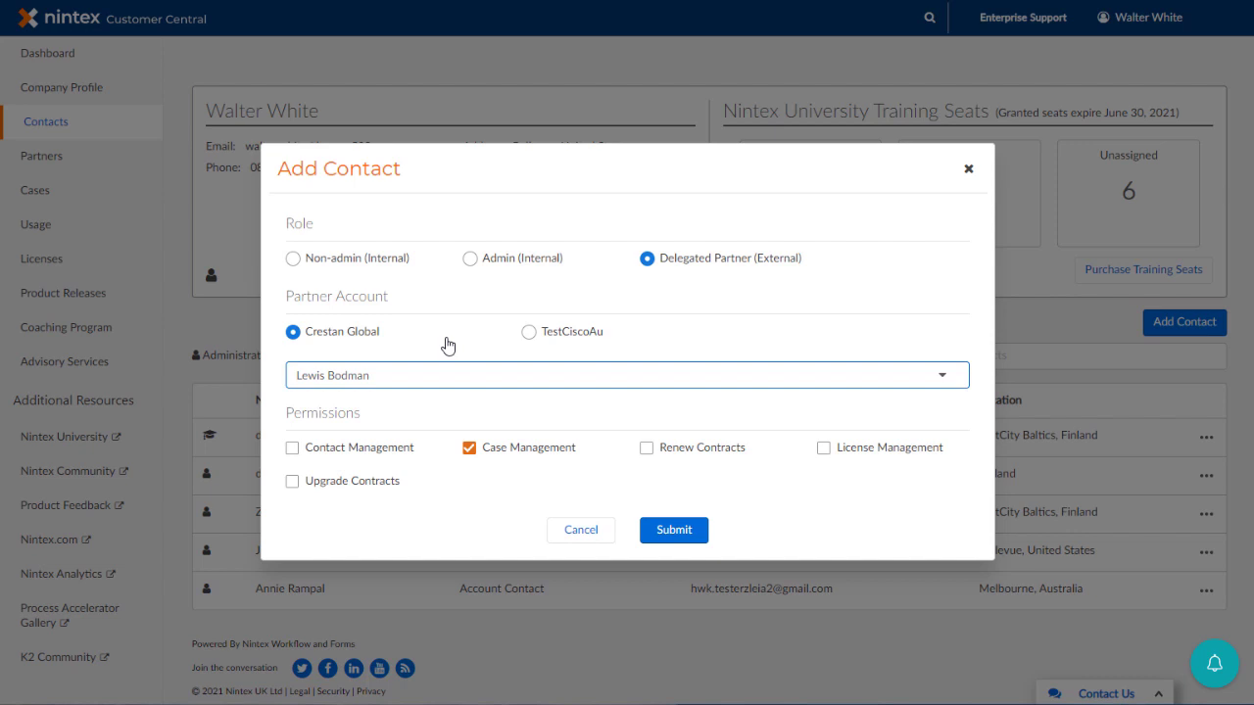
Switch the partner account to TestCiscoAu, pick one of its people, then close without submitting
click(529, 333)
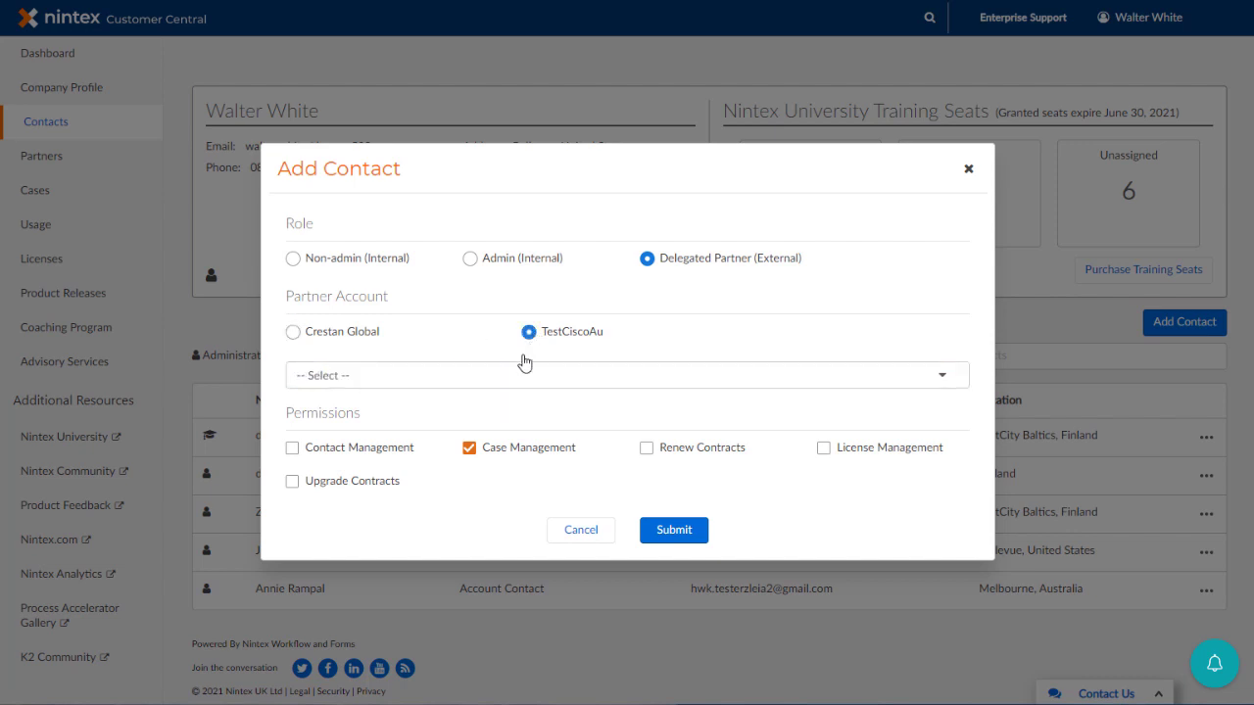
click(509, 377)
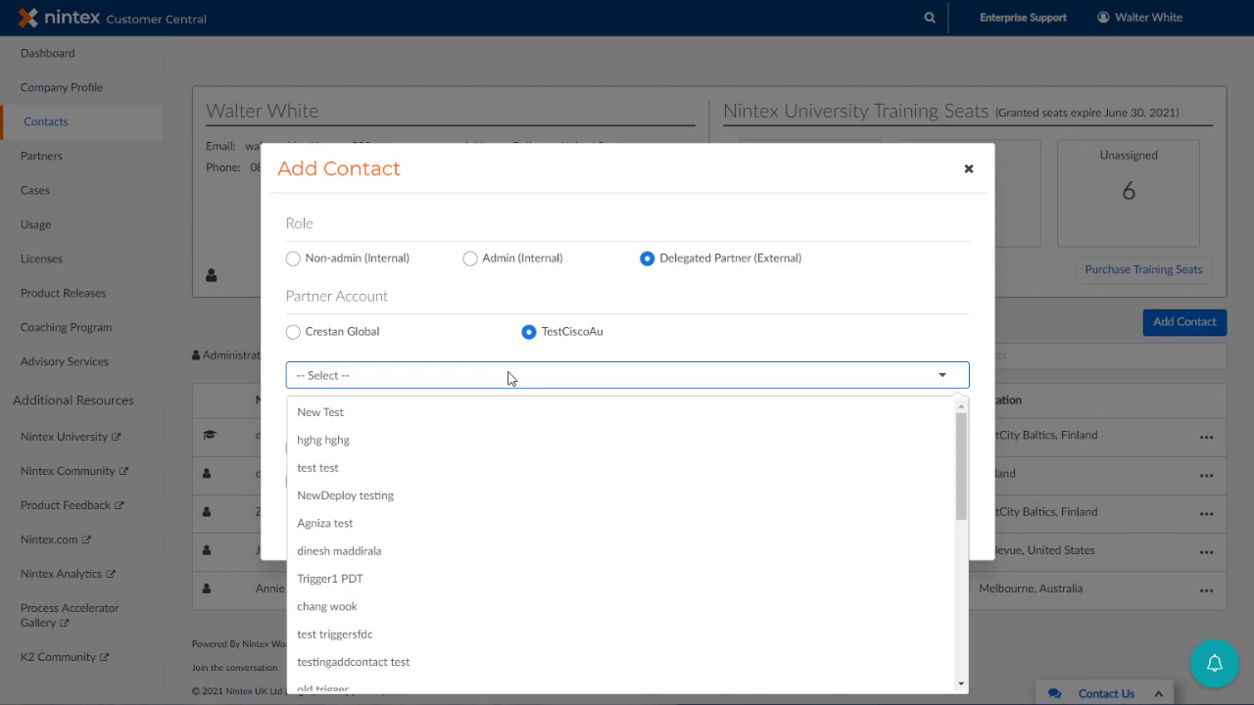
click(461, 523)
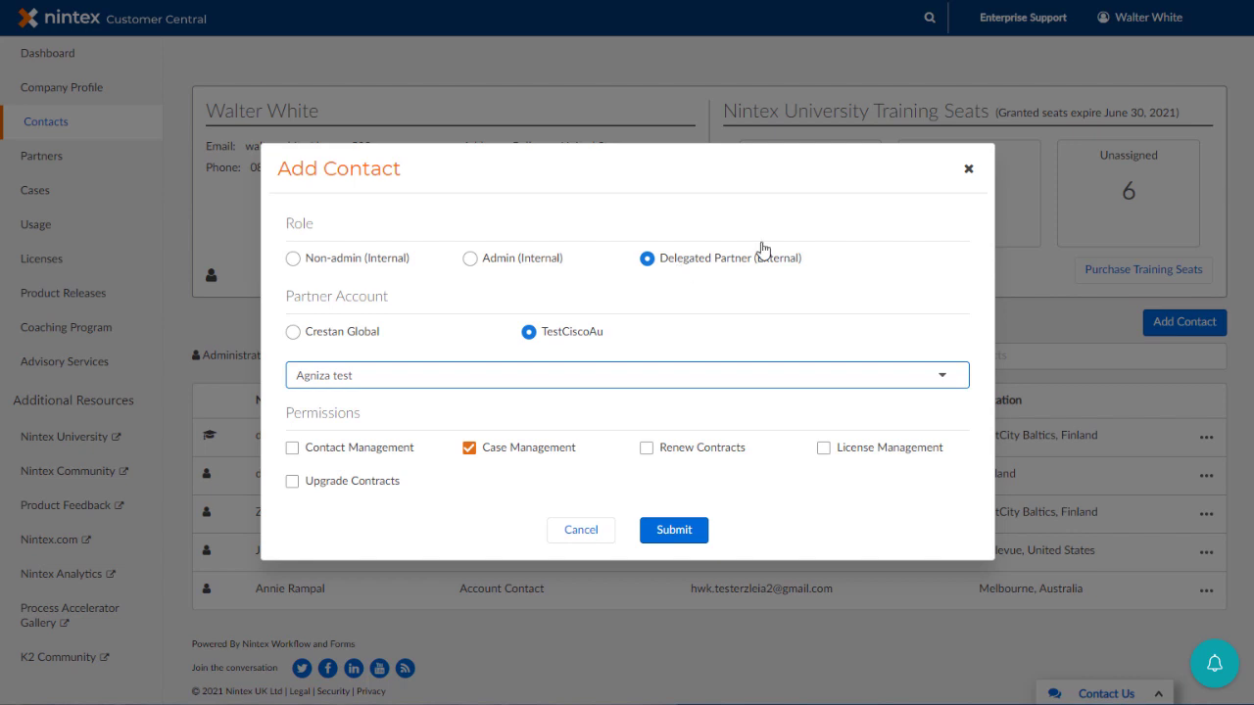
click(967, 172)
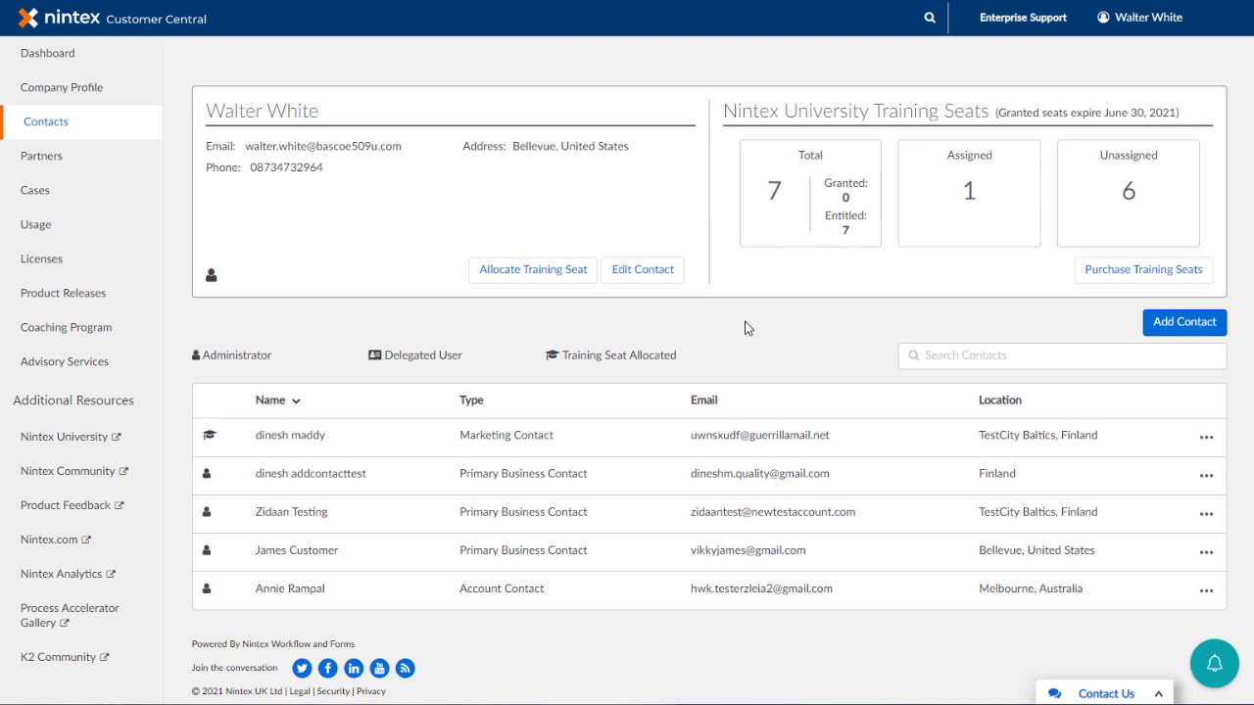
Allocate a training seat to the second contact, the Finland-based Primary Business Contact
click(1206, 477)
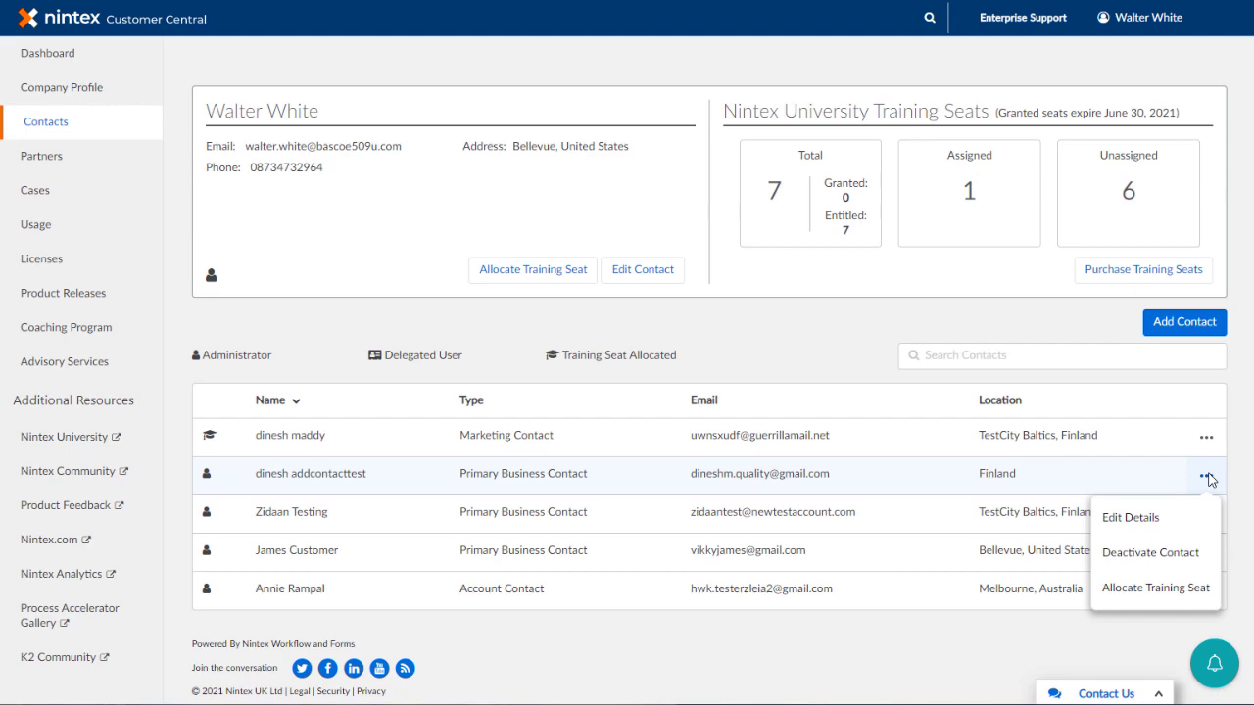
click(1160, 590)
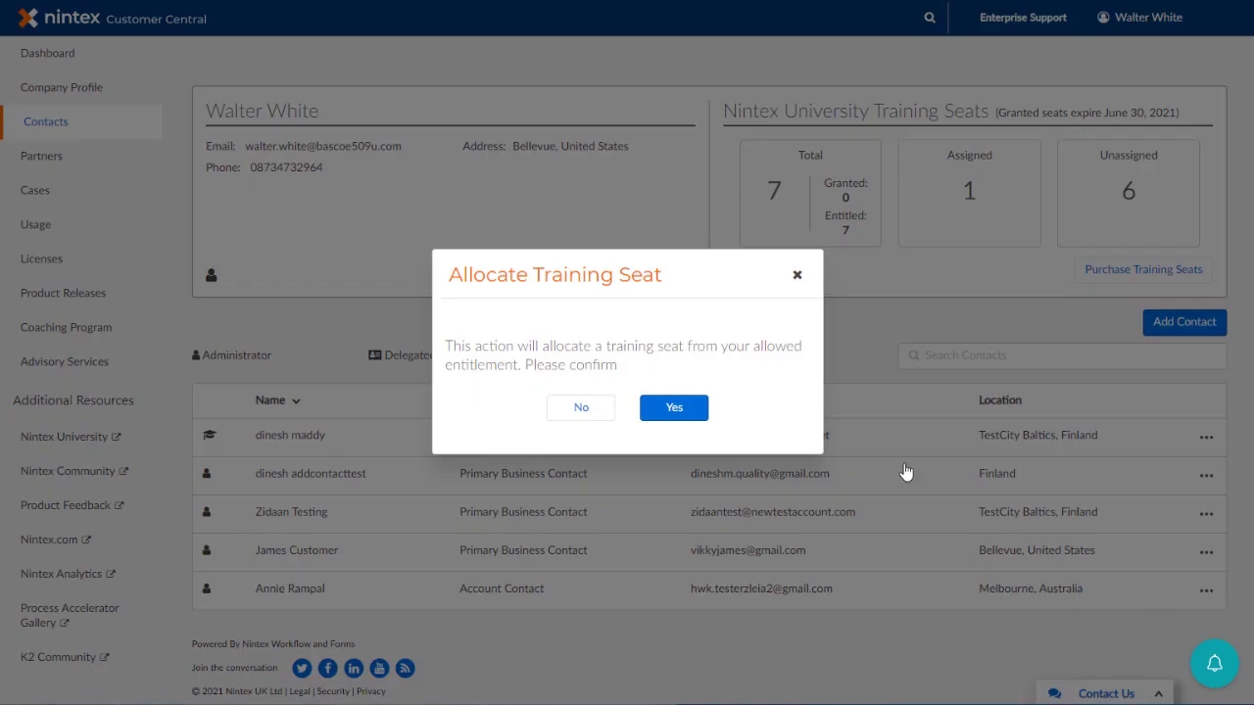
click(692, 415)
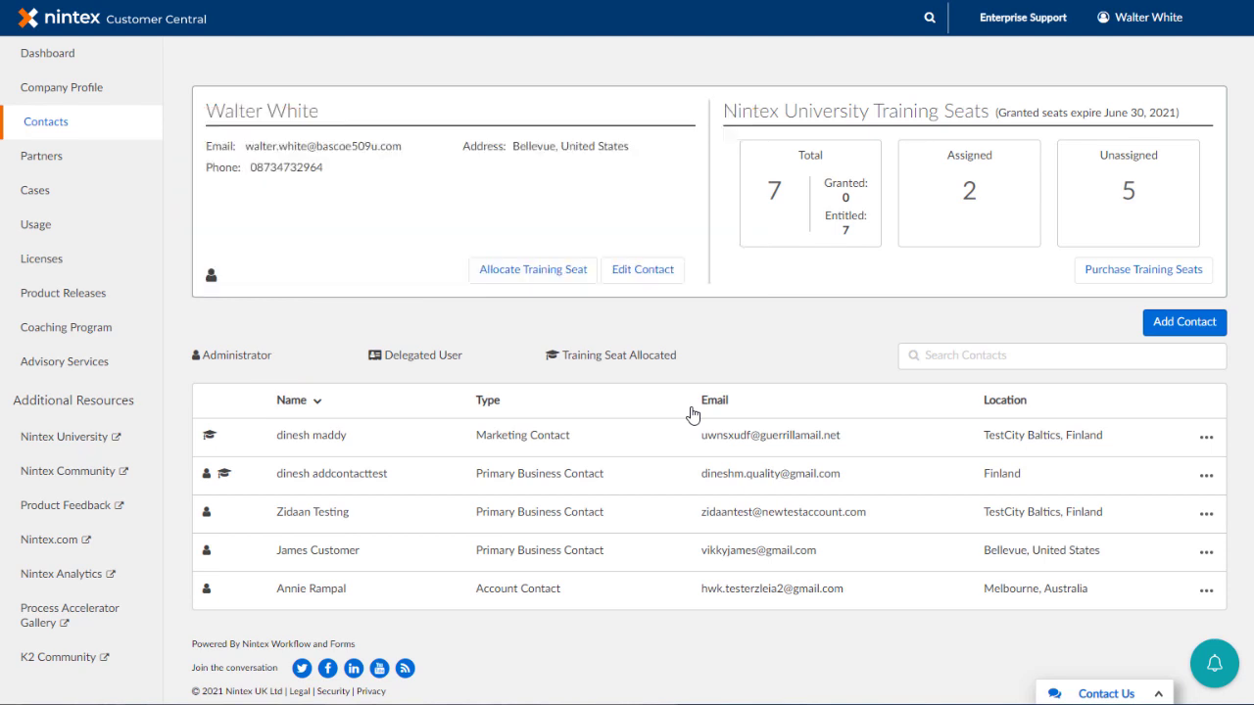
Make the top Marketing Contact an Admin (Internal) user, then dismiss the second contact's actions menu
click(1203, 439)
click(1138, 480)
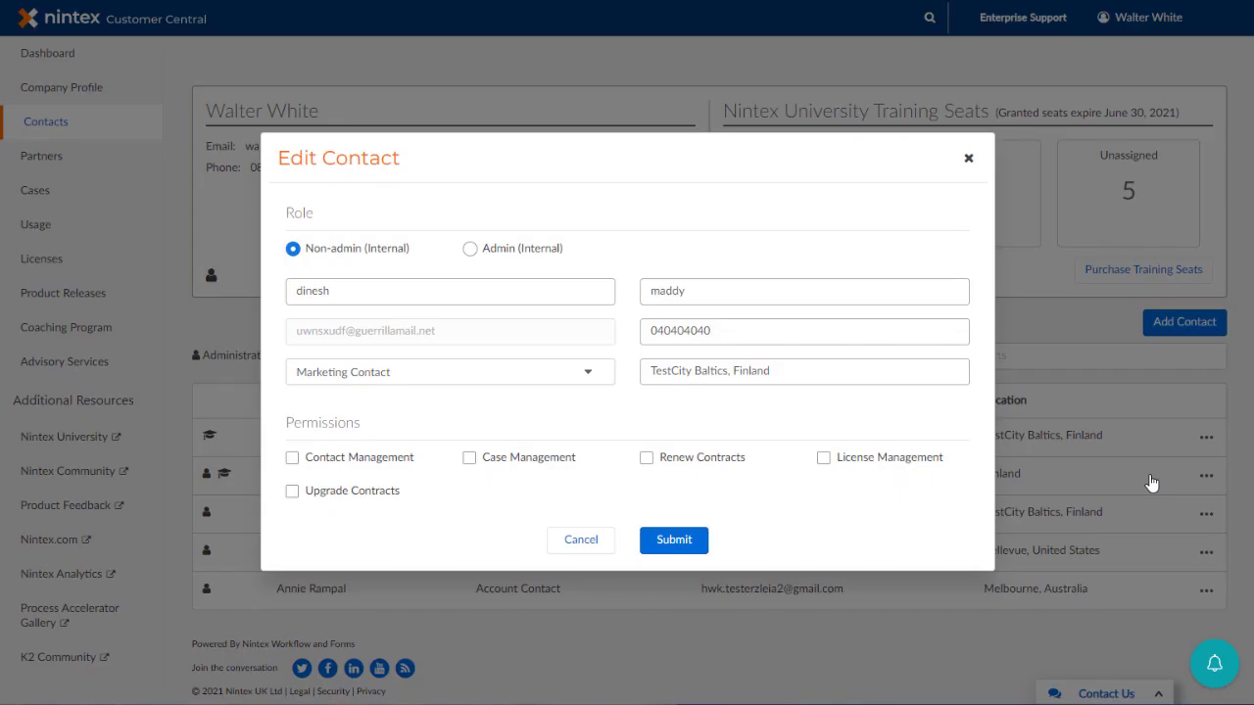
click(470, 248)
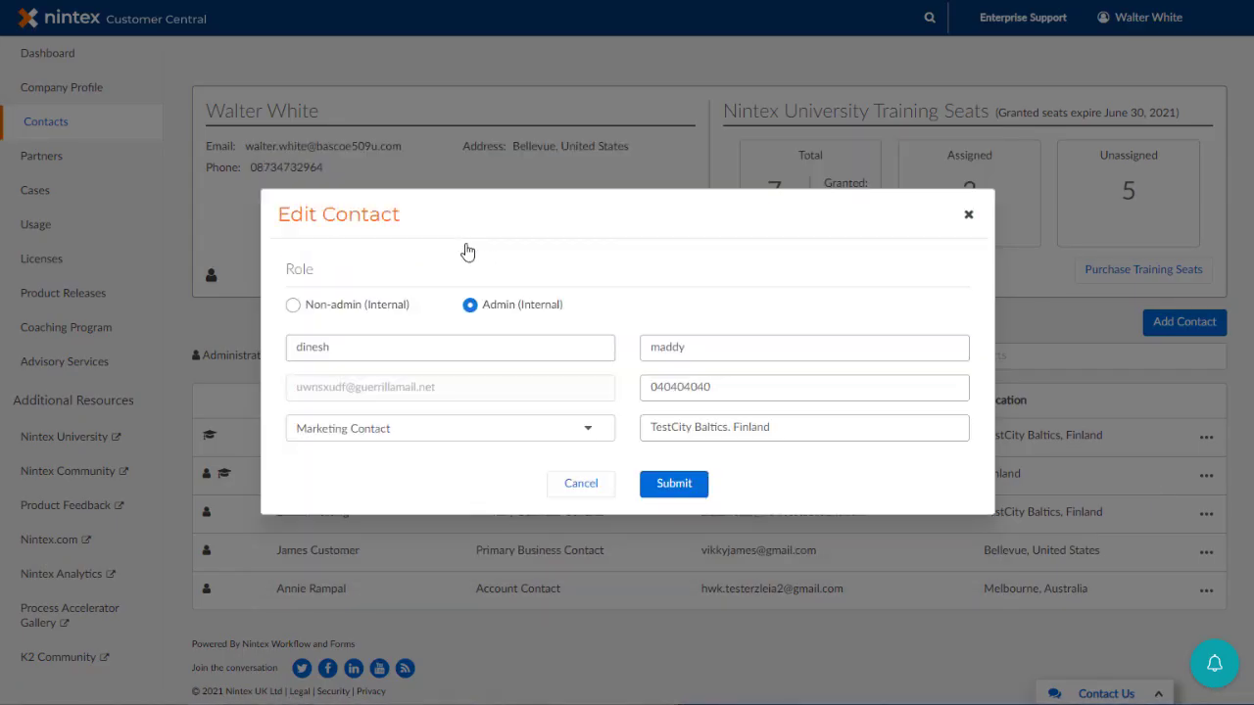
click(681, 489)
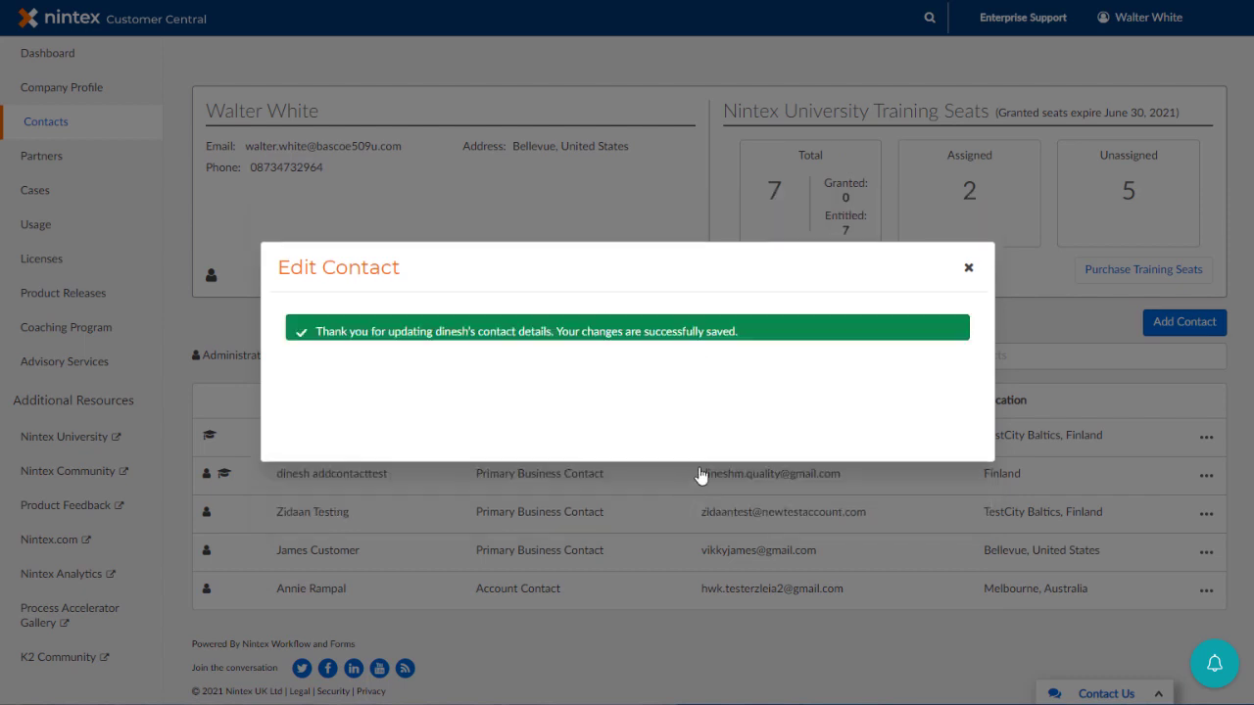
click(967, 270)
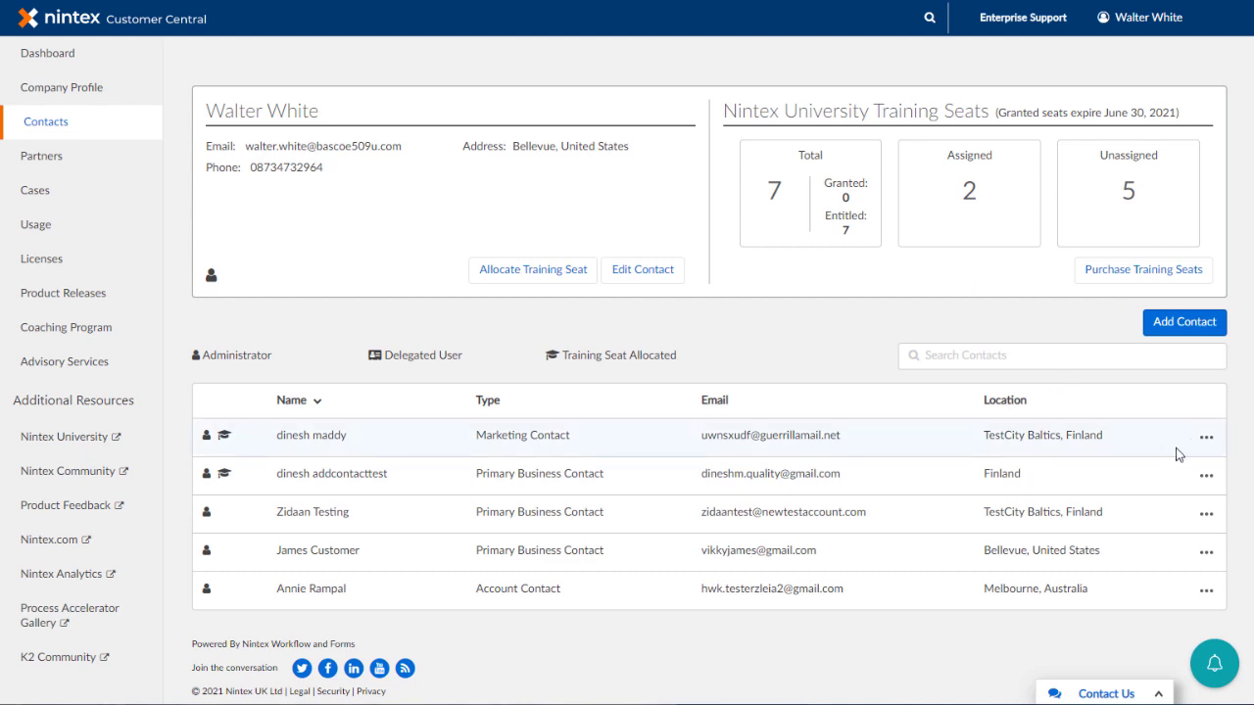
click(1208, 477)
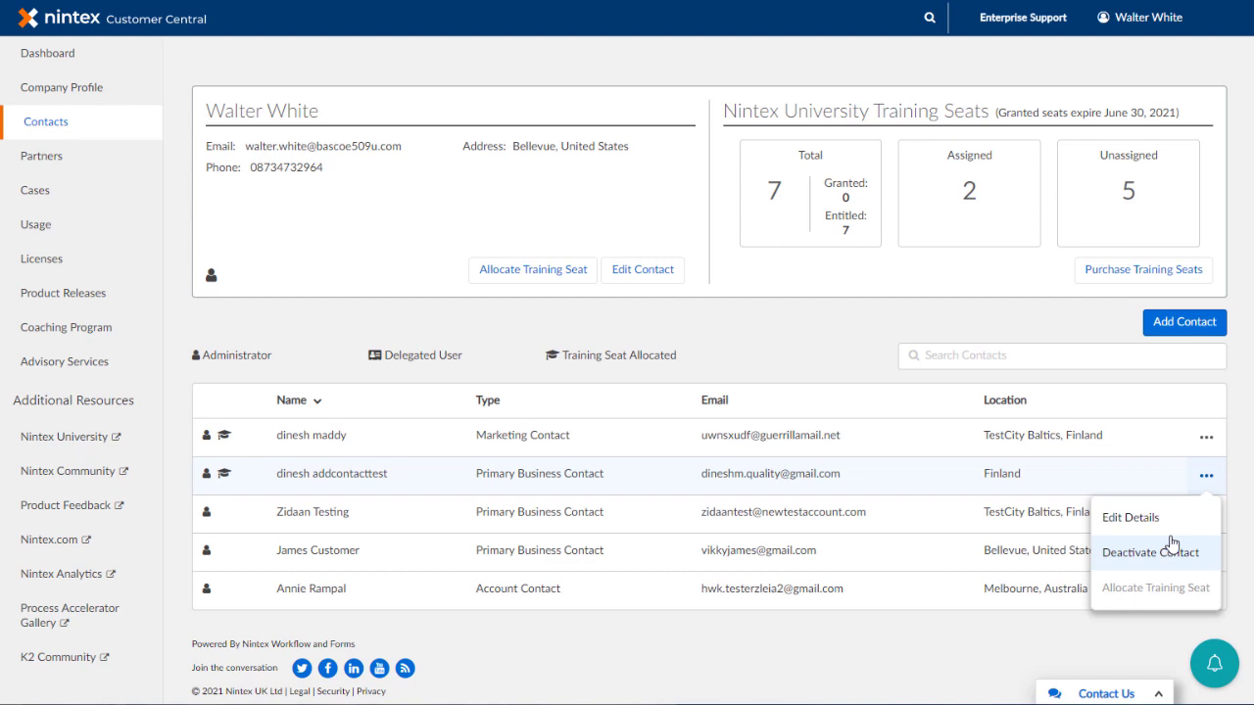
click(1240, 548)
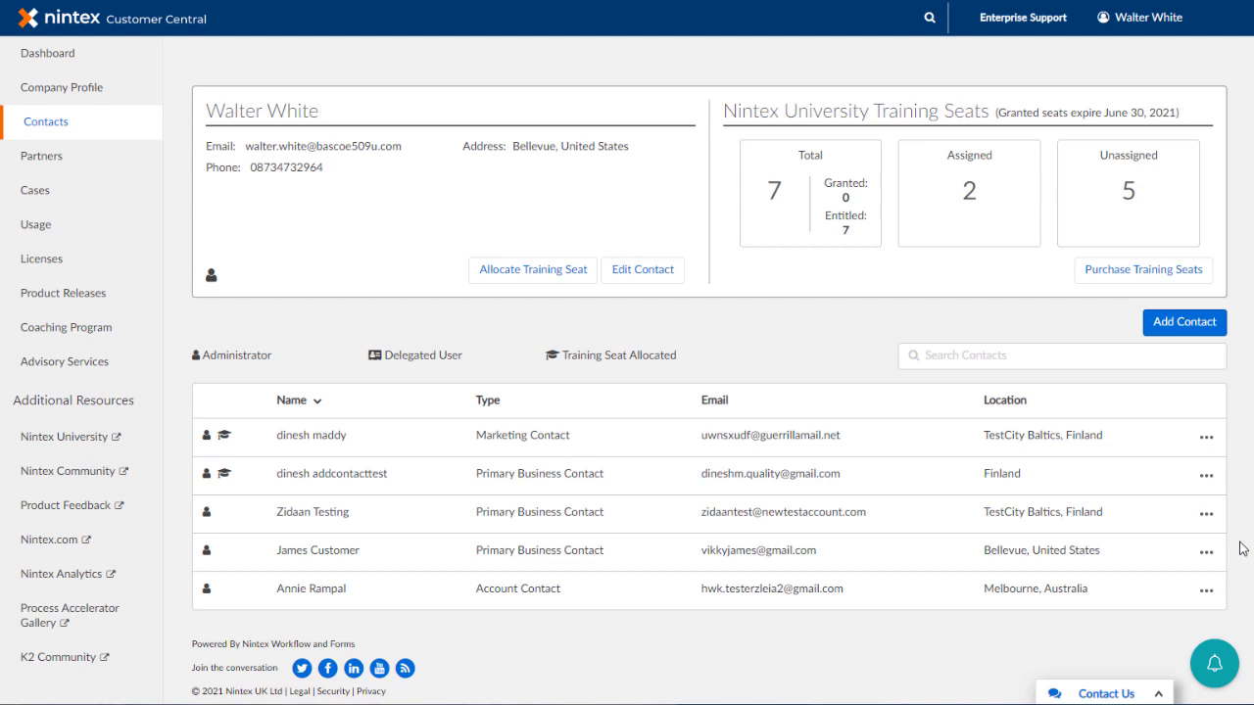
Go to Partner Details and reveal the Set Primary Partner option for TestCiscoAu
click(44, 156)
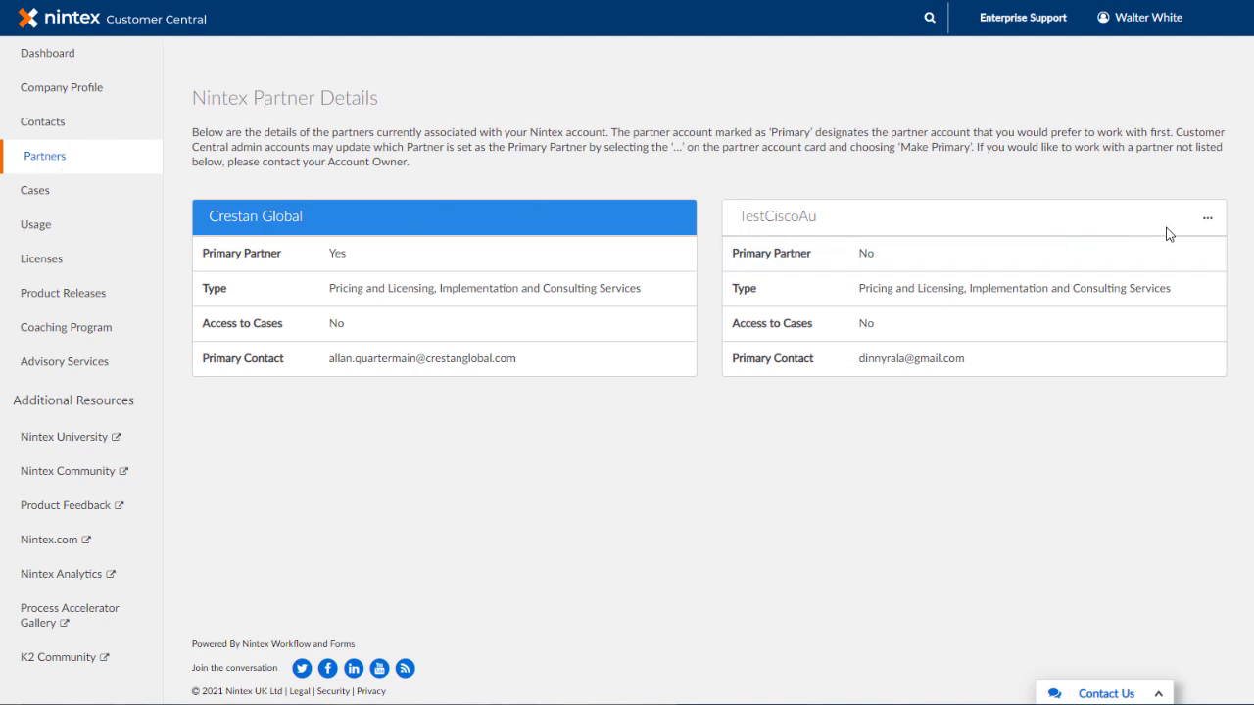
click(1208, 224)
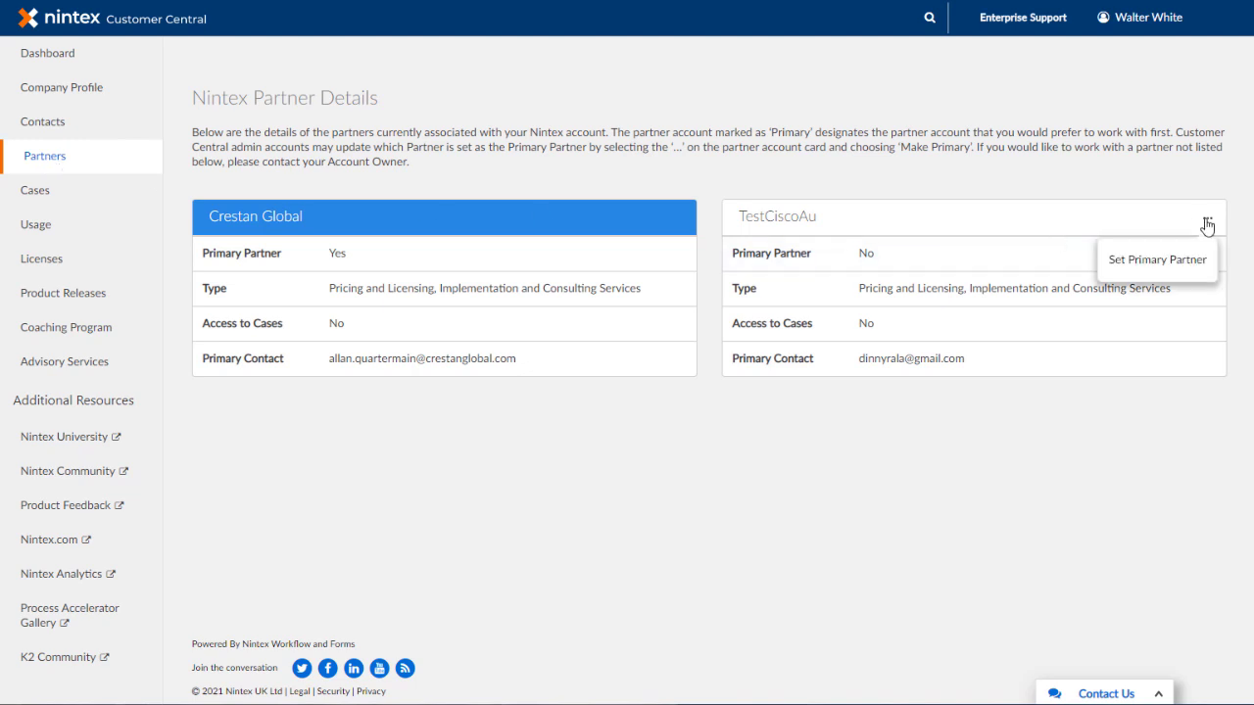